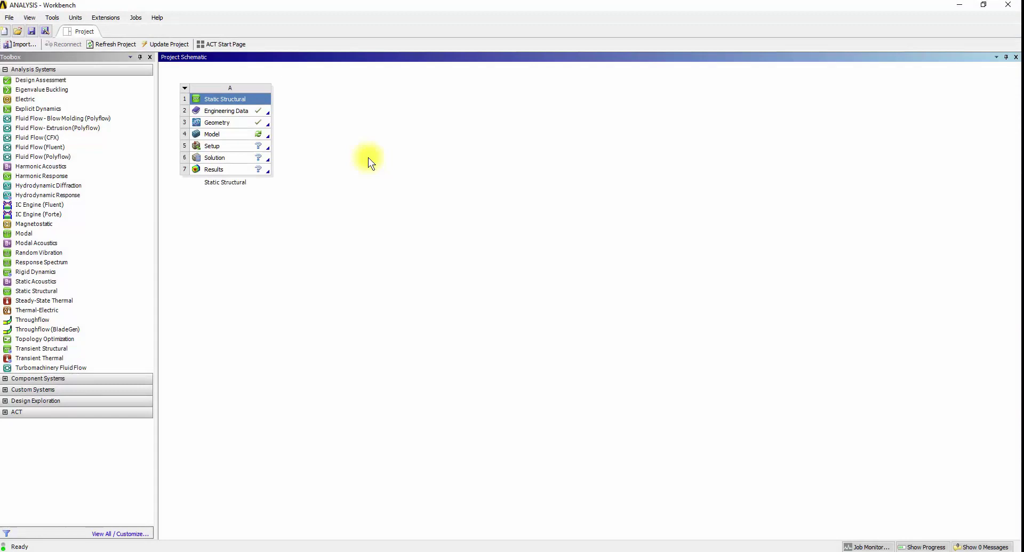
# Edit the Model cell (A4) to open the frame geometry in Mechanical
pyautogui.rightClick(258, 135)
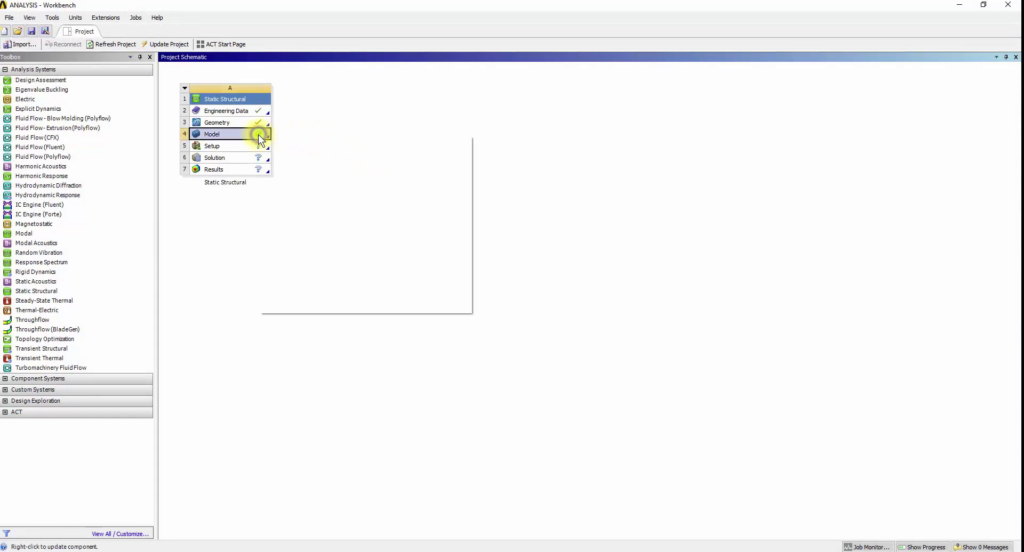
pyautogui.click(294, 142)
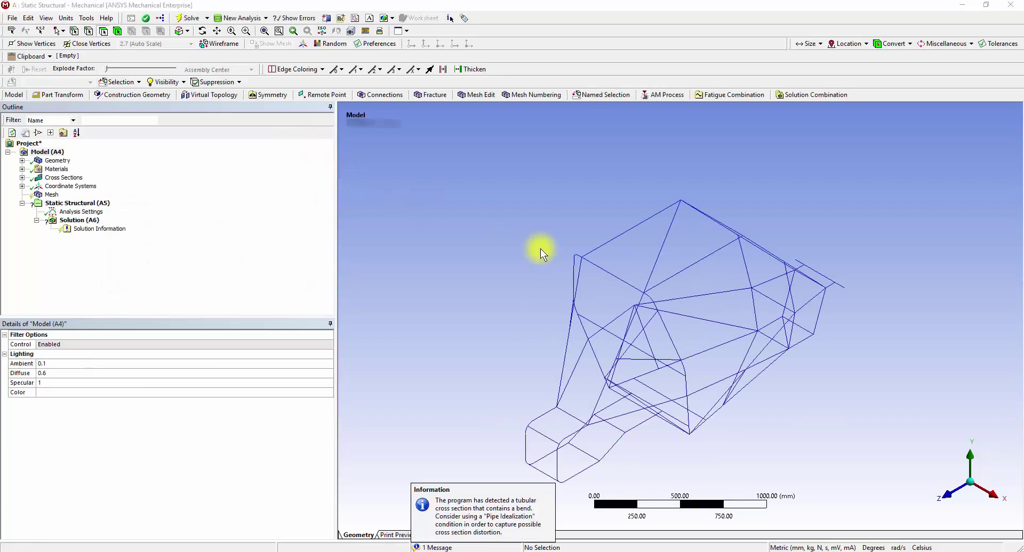
# Select the Extracted Beam body and compare Structural Steel Alloy with Structural Steel properties
pyautogui.moveTo(680, 317); pyautogui.dragTo(519, 357, button='middle')
pyautogui.moveTo(686, 366); pyautogui.dragTo(746, 323, button='middle')
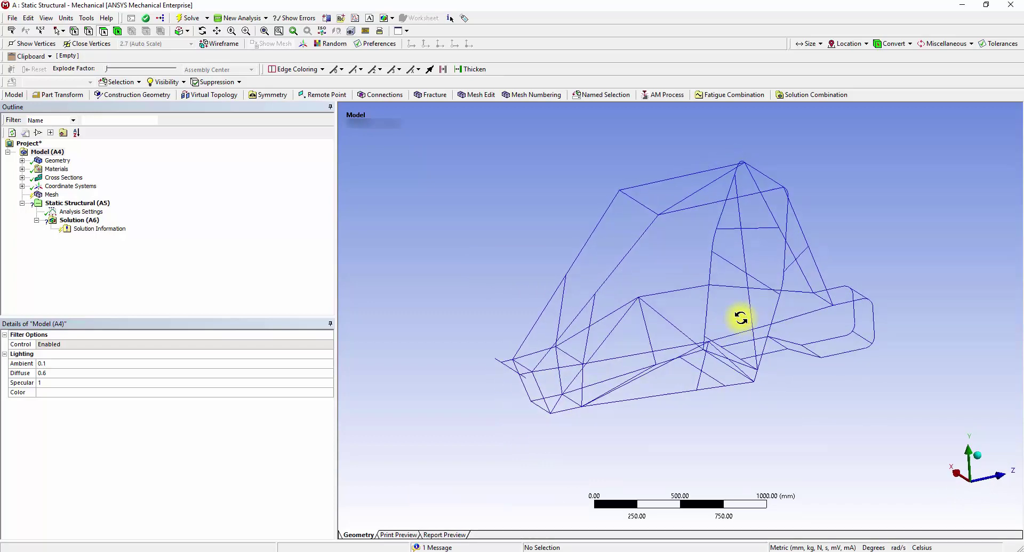
pyautogui.click(22, 161)
pyautogui.click(59, 169)
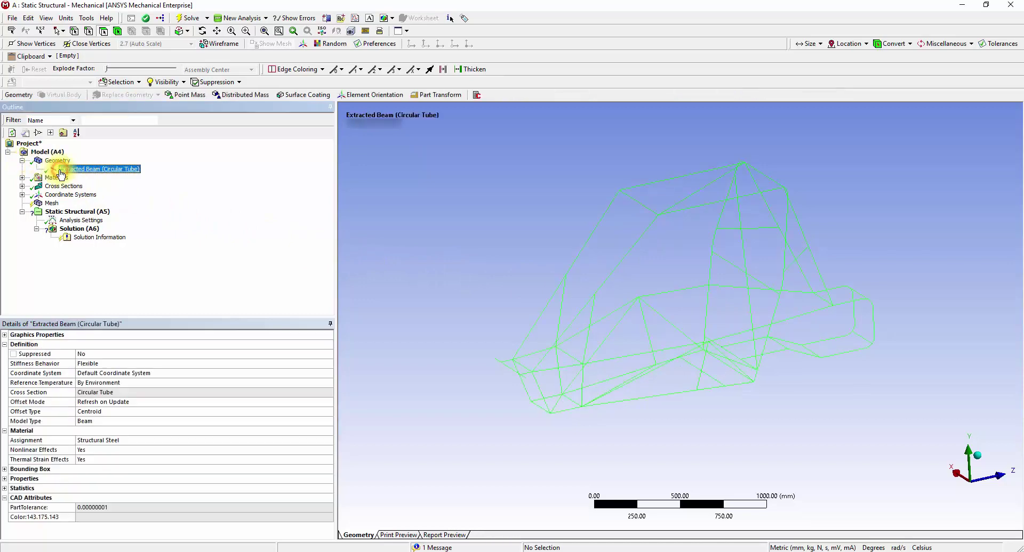
pyautogui.click(22, 178)
pyautogui.click(67, 187)
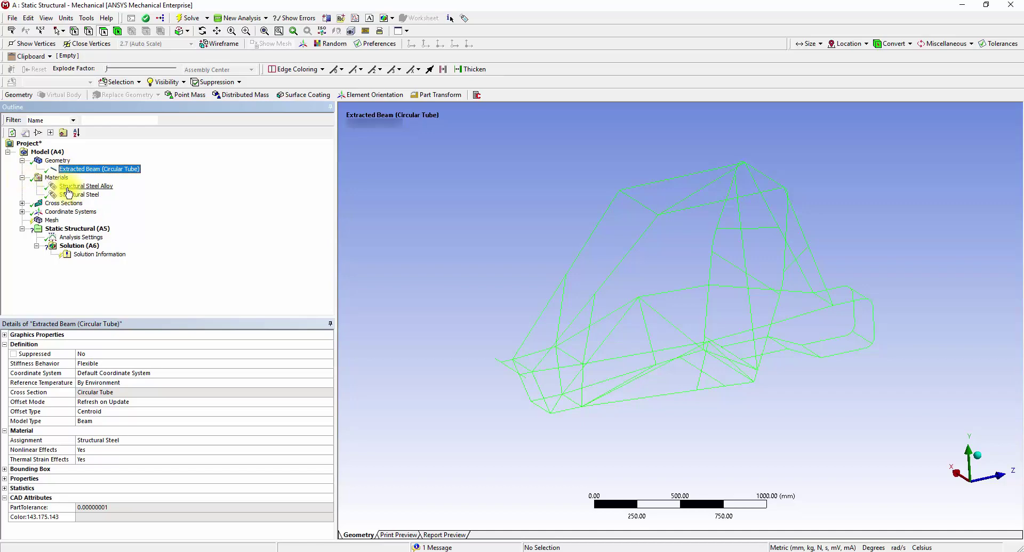
pyautogui.click(72, 195)
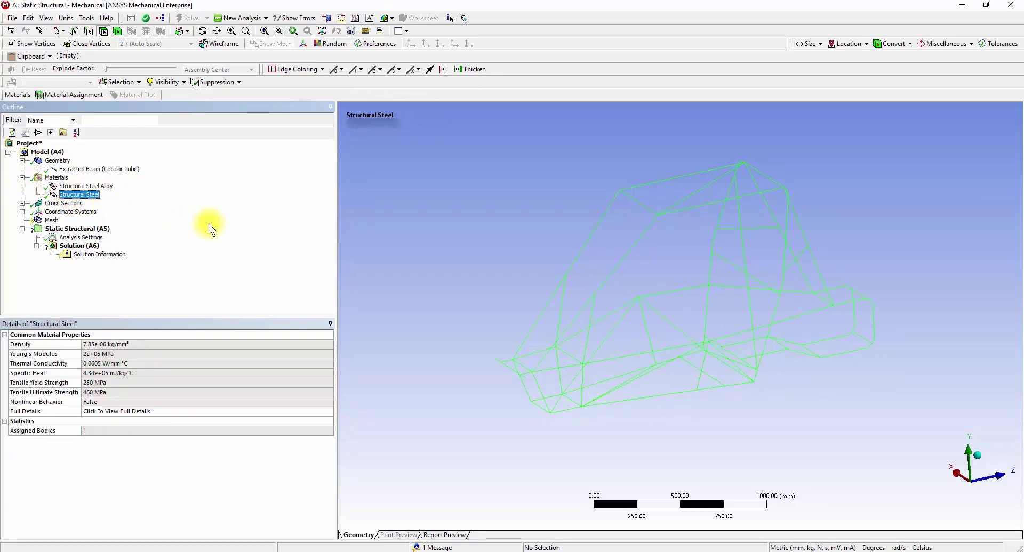
# Assign Structural Steel Alloy as the Extracted Beam (Circular Tube) material
pyautogui.click(126, 170)
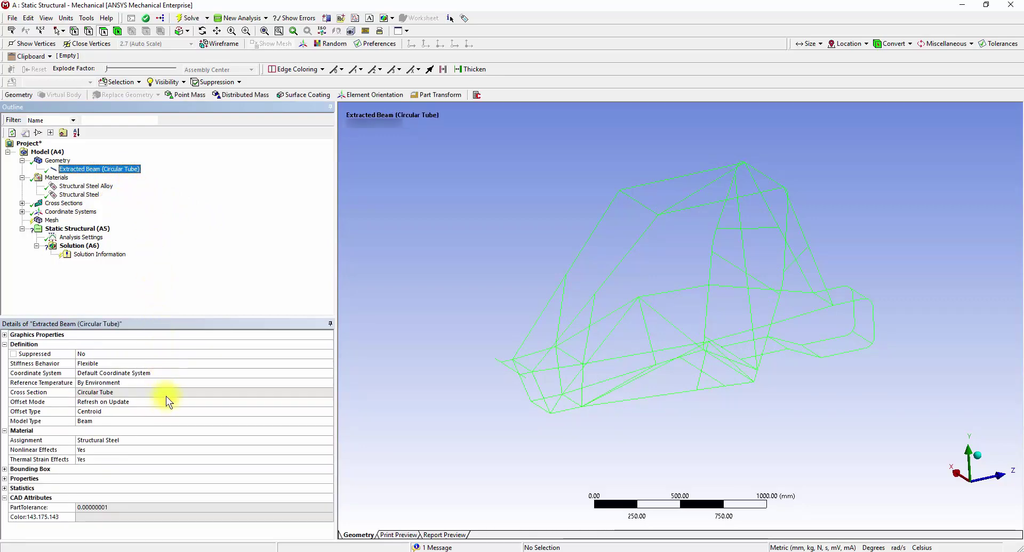
pyautogui.click(171, 438)
pyautogui.click(329, 442)
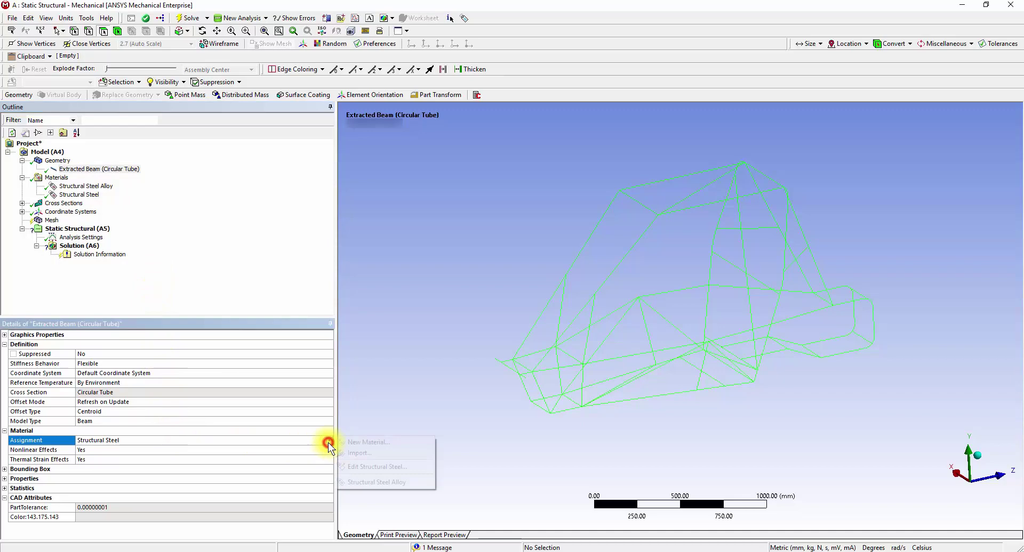
pyautogui.click(366, 485)
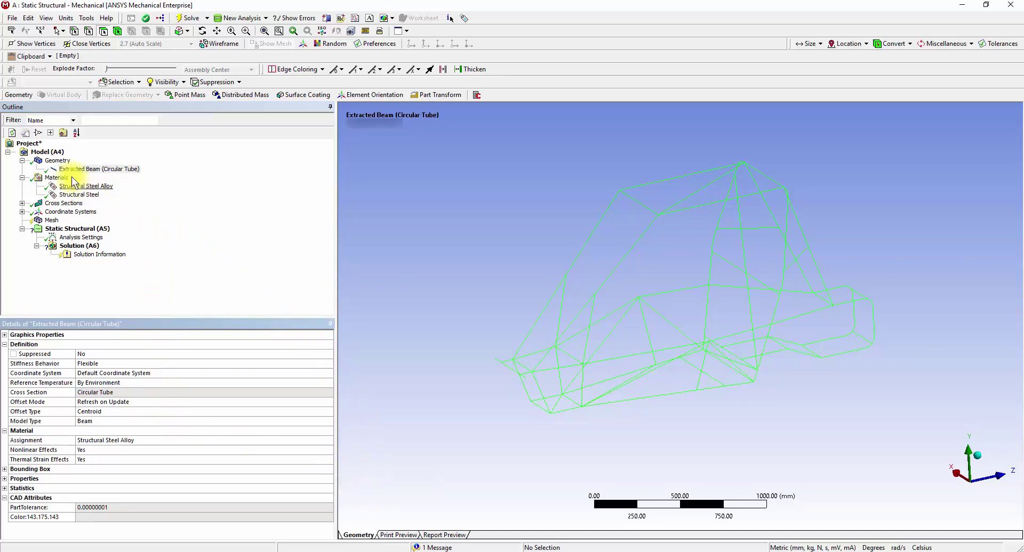
pyautogui.click(22, 161)
# Inspect the Circular Tube cross-section dimensions under Cross Sections
pyautogui.click(23, 178)
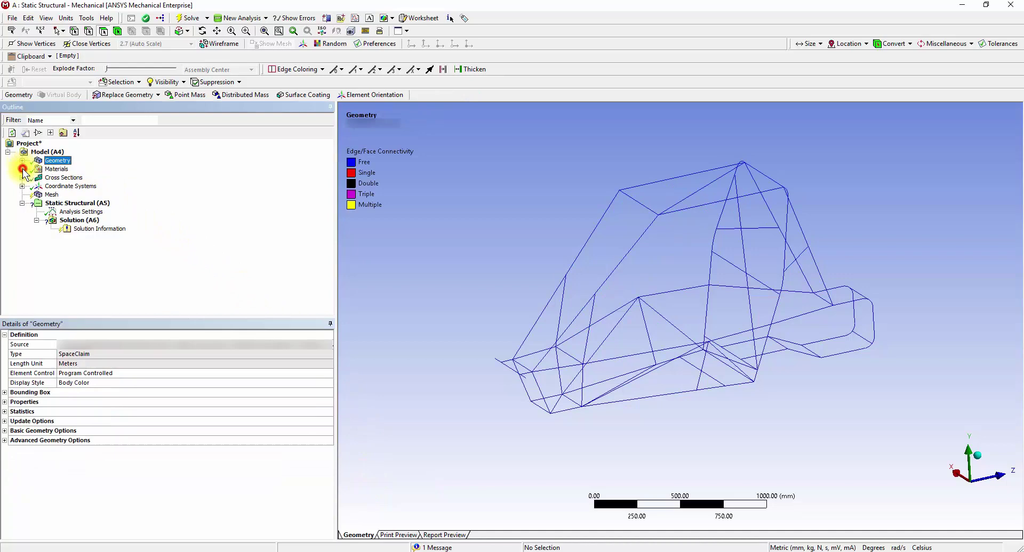
pyautogui.click(22, 178)
pyautogui.click(76, 186)
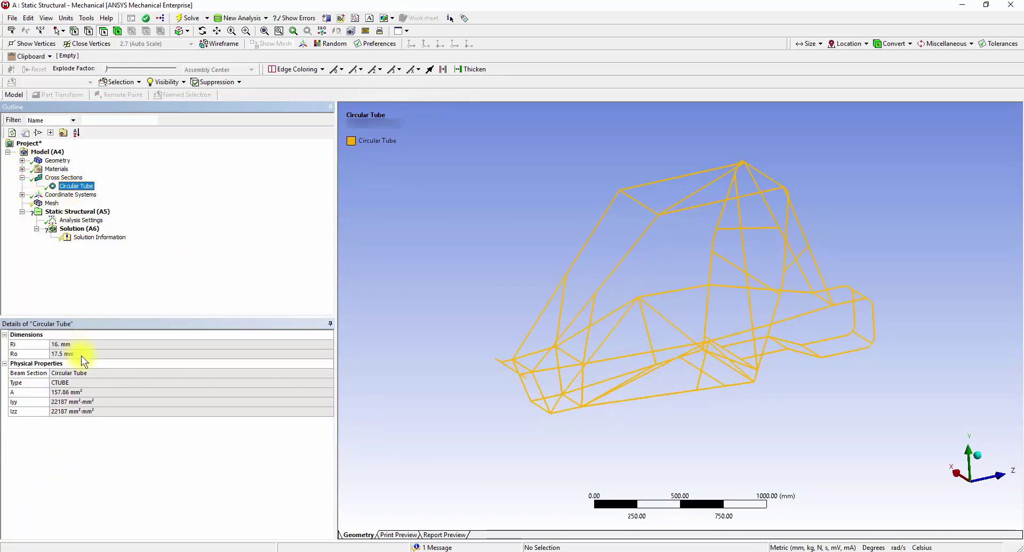
pyautogui.click(22, 178)
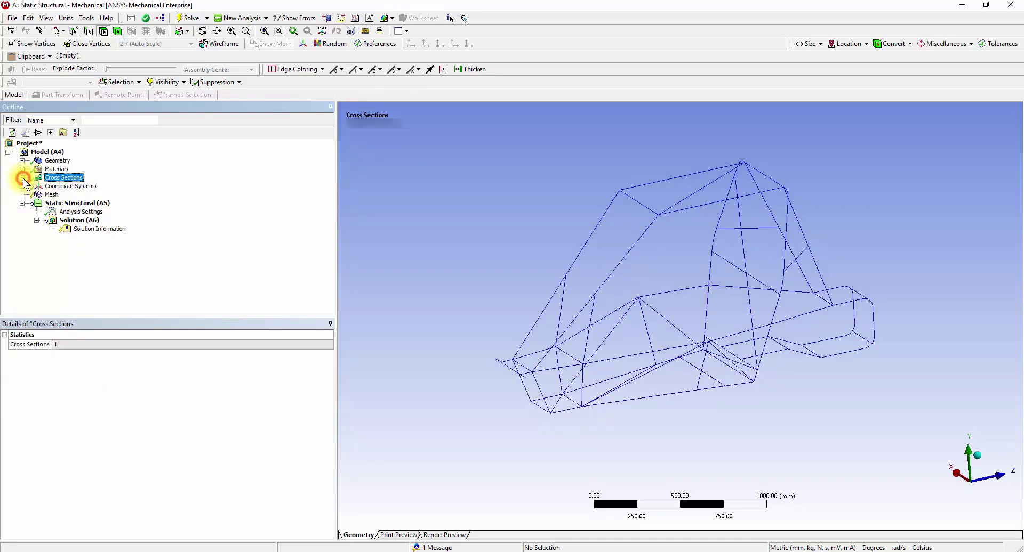
# Generate the beam mesh for the chassis frame
pyautogui.click(52, 194)
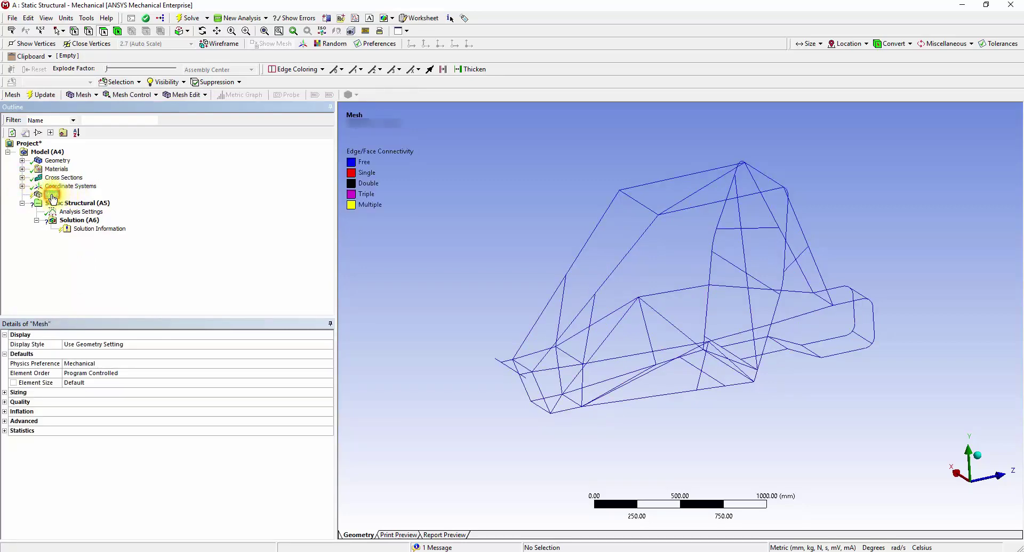
pyautogui.rightClick(52, 196)
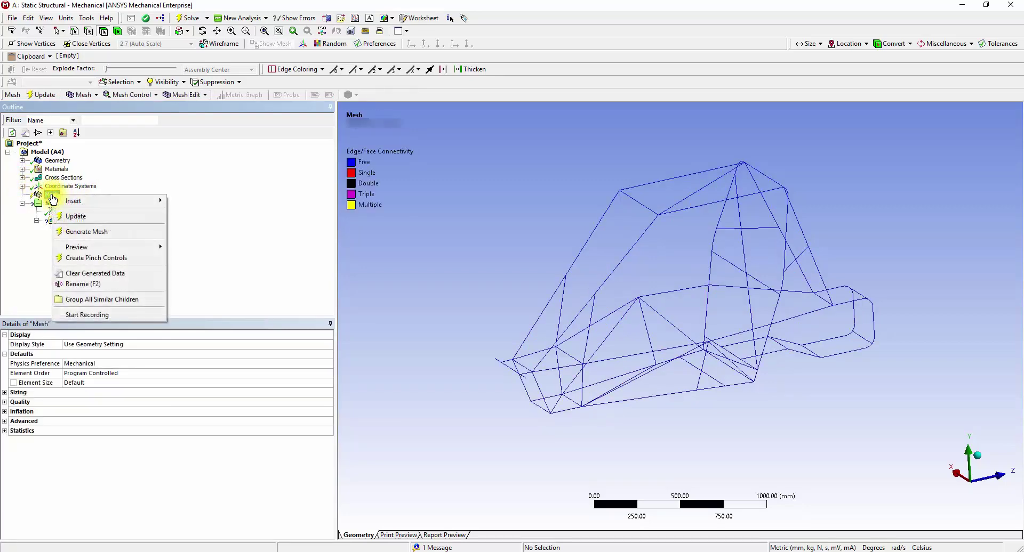
pyautogui.click(72, 228)
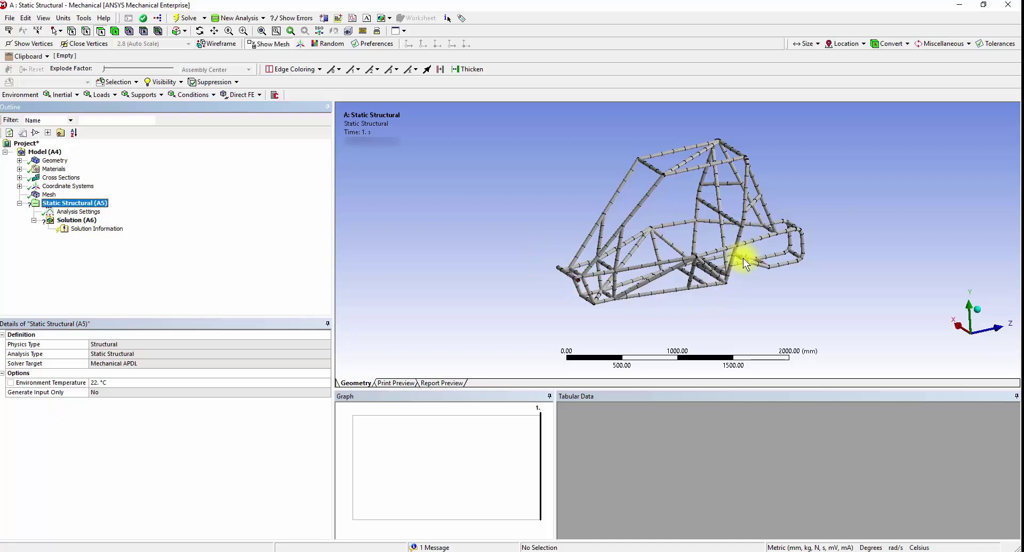
# Rename the Static Structural analysis to 'Frontal Impact Test'
pyautogui.moveTo(700, 257); pyautogui.dragTo(728, 234, button='middle')
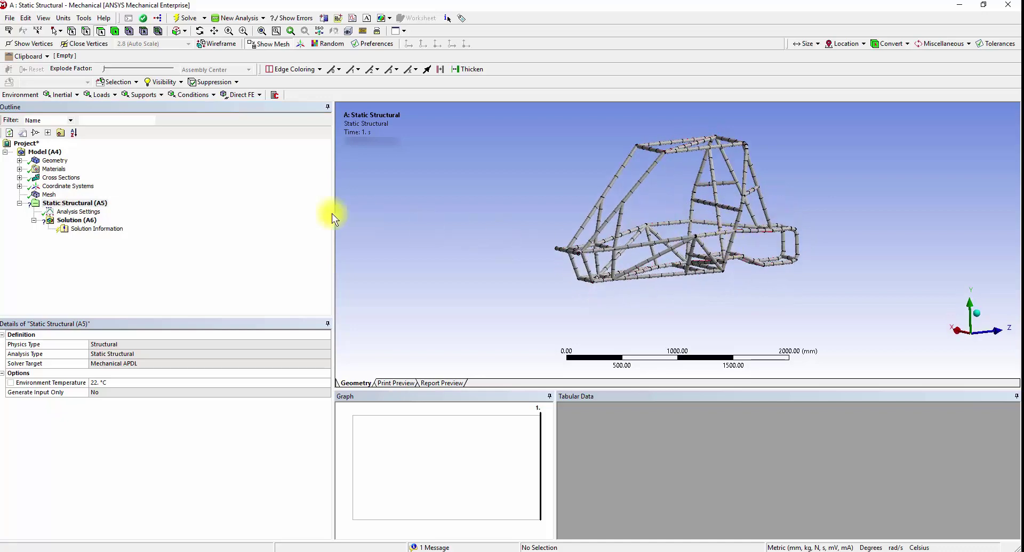
pyautogui.rightClick(104, 203)
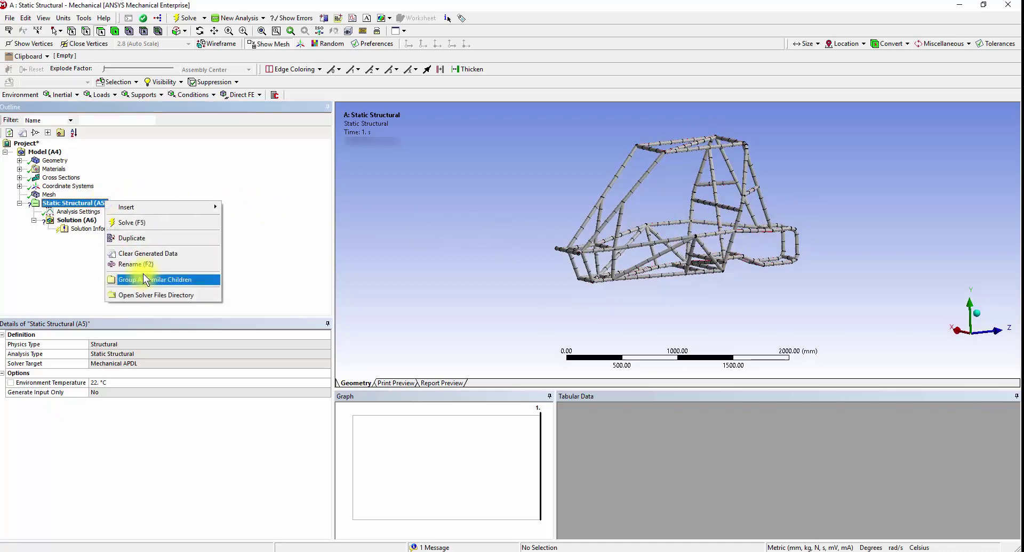
pyautogui.click(143, 266)
pyautogui.write('F')
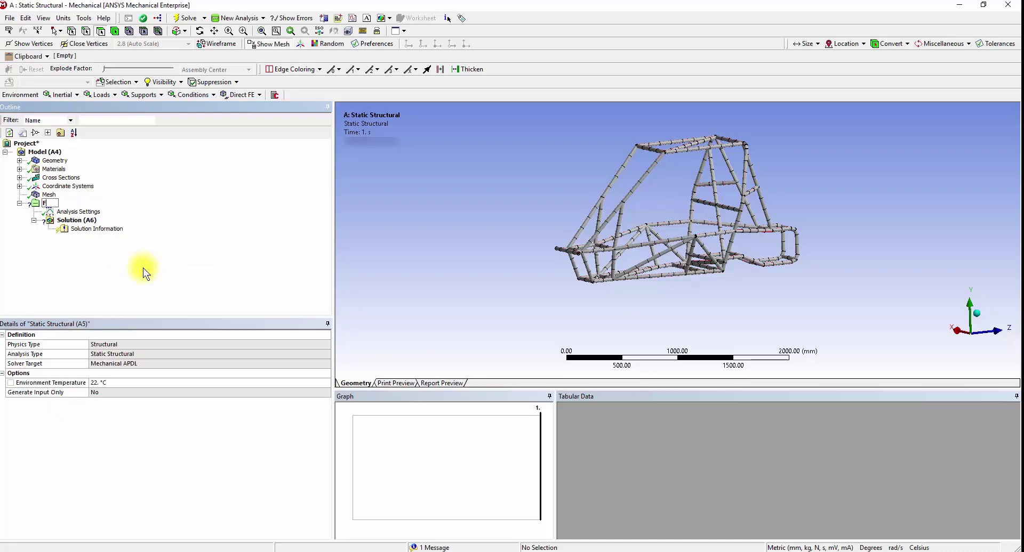
pyautogui.write('rontal Impact Test')
pyautogui.press('Return')
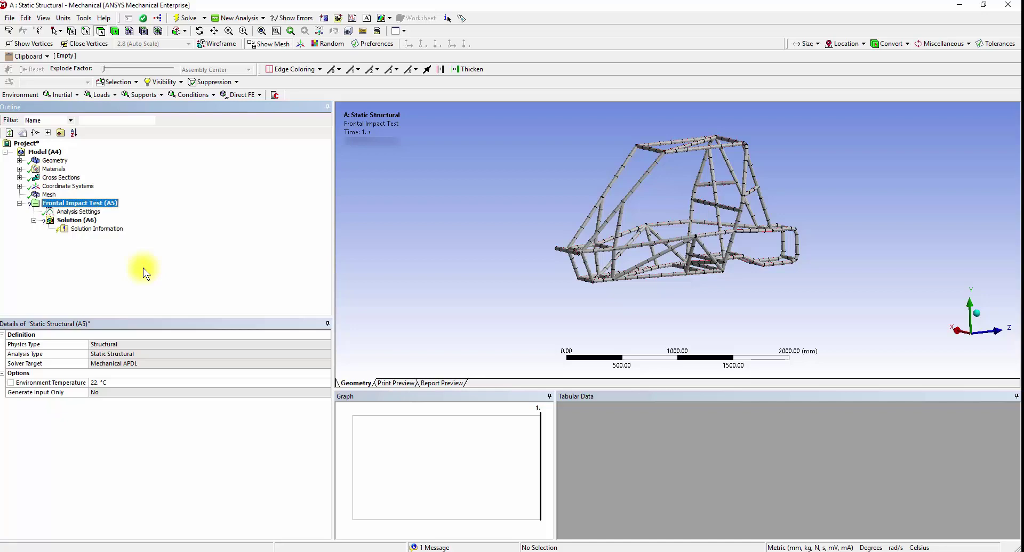
# Insert a Force load into Frontal Impact Test
pyautogui.rightClick(110, 204)
pyautogui.moveTo(134, 211)
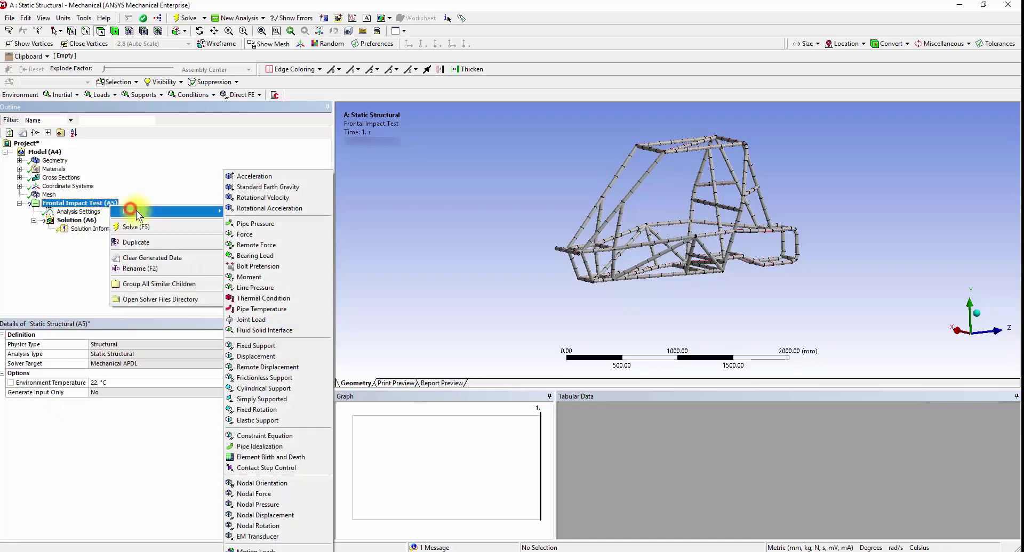
pyautogui.click(248, 234)
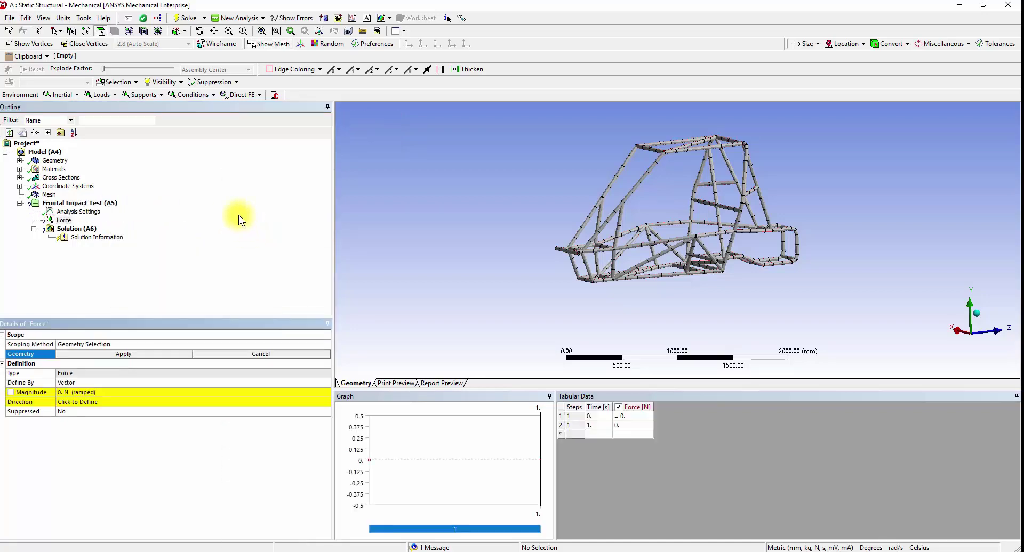
# Apply the Force to the three front edges of the frame
pyautogui.click(257, 46)
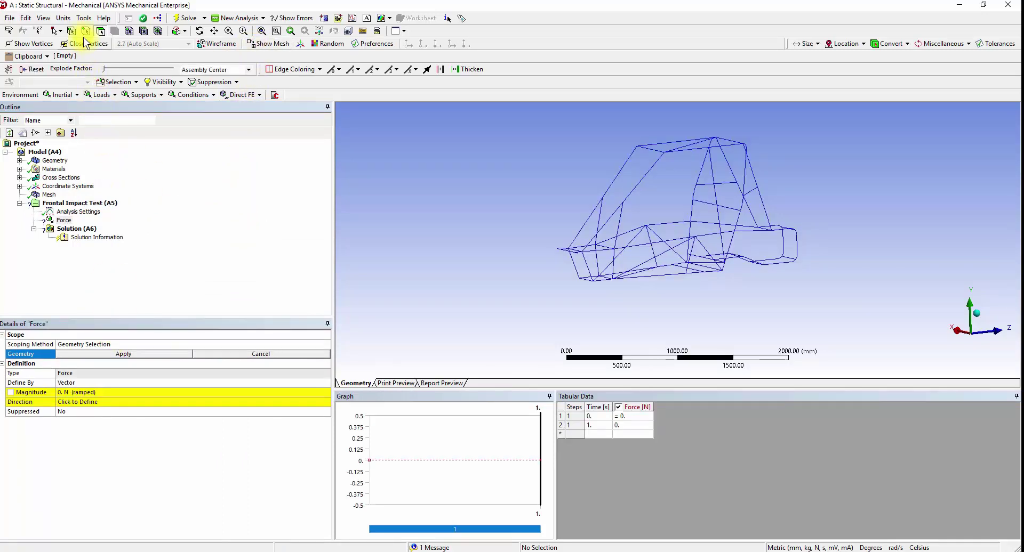
pyautogui.moveTo(664, 293); pyautogui.dragTo(676, 306, button='middle')
pyautogui.scroll(3, 590, 293)
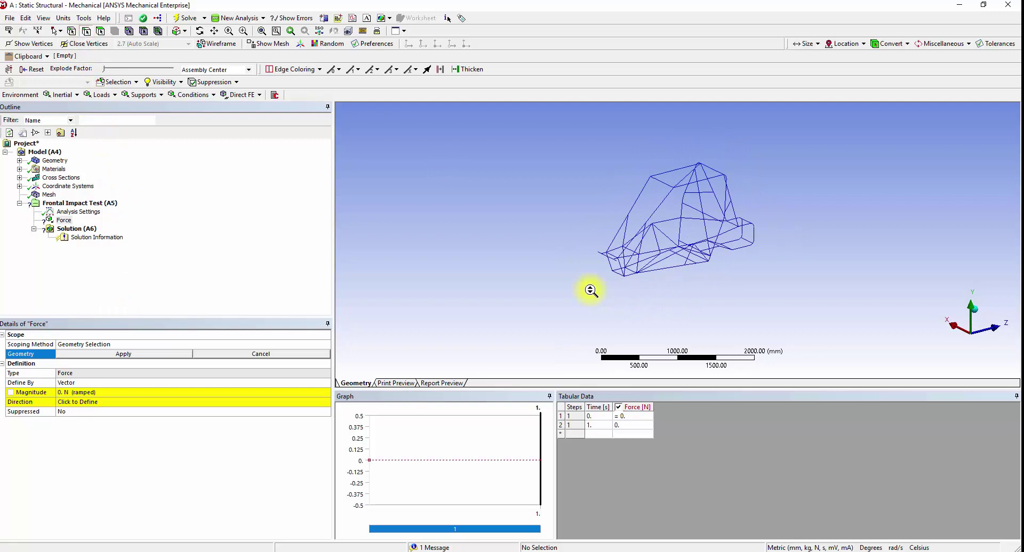
pyautogui.scroll(2, 589, 293)
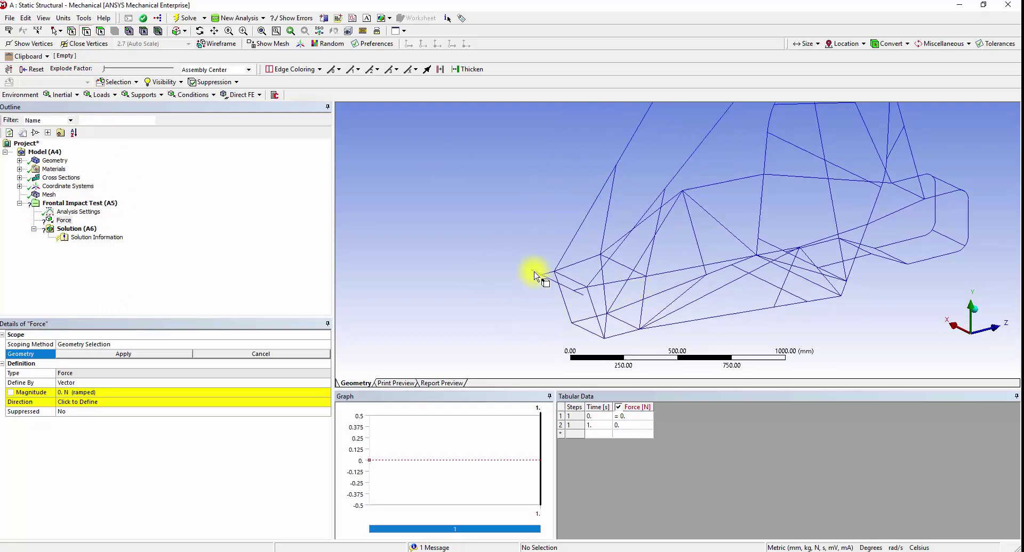
pyautogui.click(534, 272)
pyautogui.keyDown('ctrl'); pyautogui.click(549, 283); pyautogui.keyUp('ctrl')
pyautogui.keyDown('ctrl'); pyautogui.click(576, 293); pyautogui.keyUp('ctrl')
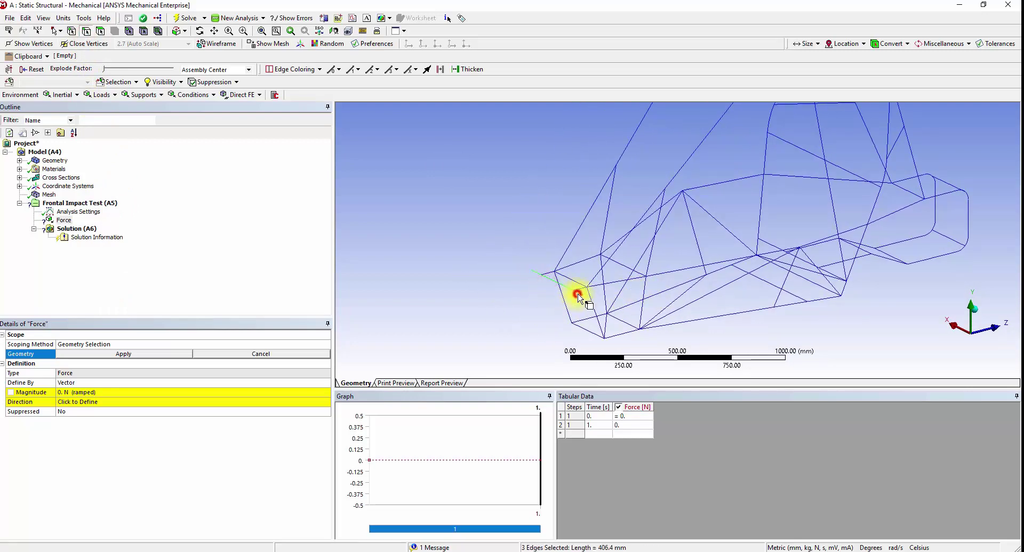
pyautogui.click(136, 354)
# Define the force by components with a Z component of 33000 N
pyautogui.click(141, 379)
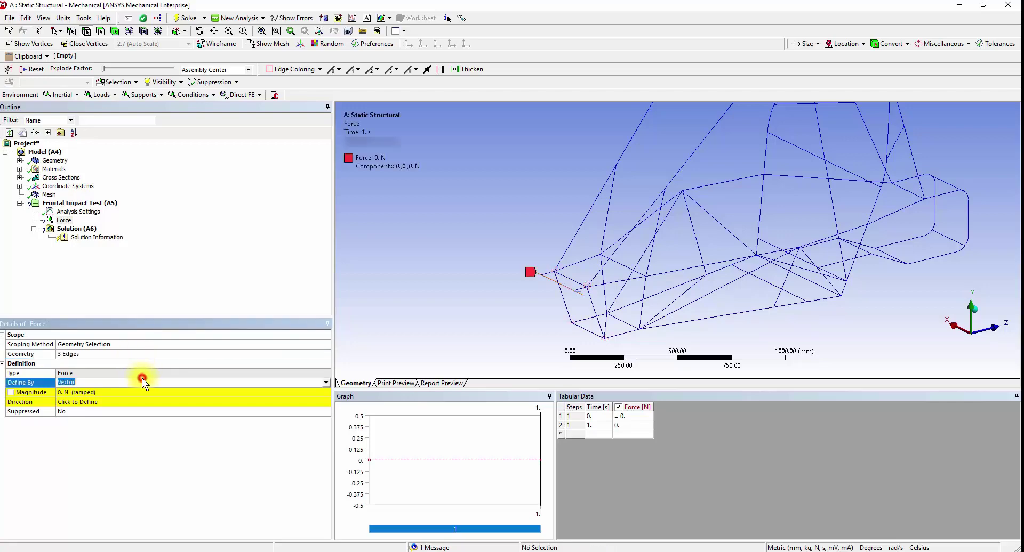
pyautogui.click(141, 380)
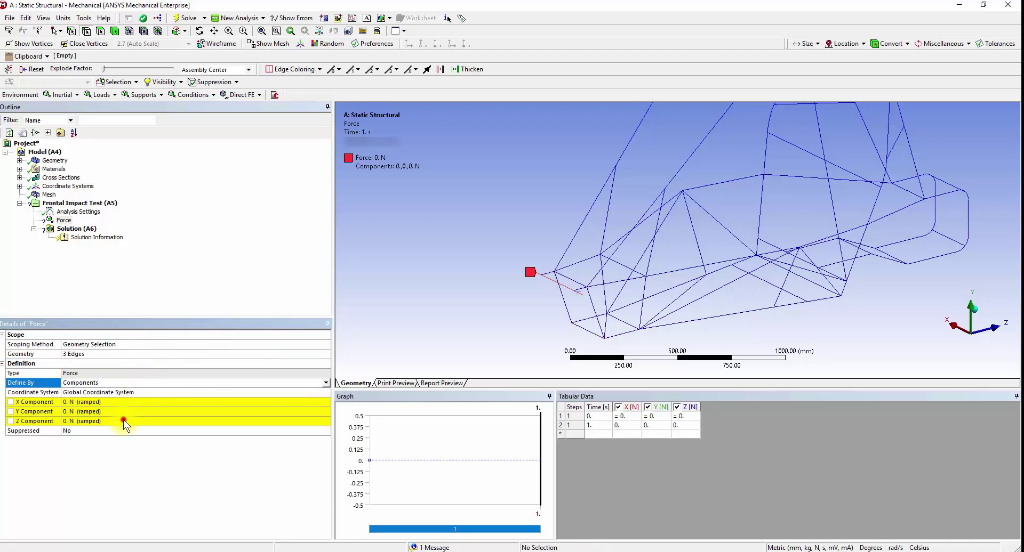
pyautogui.click(123, 420)
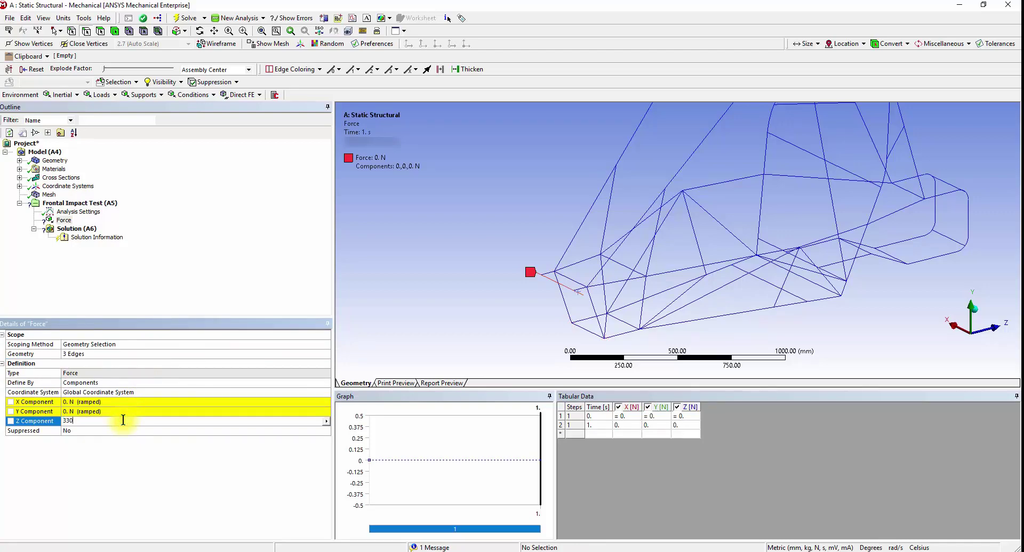
pyautogui.press('Return')
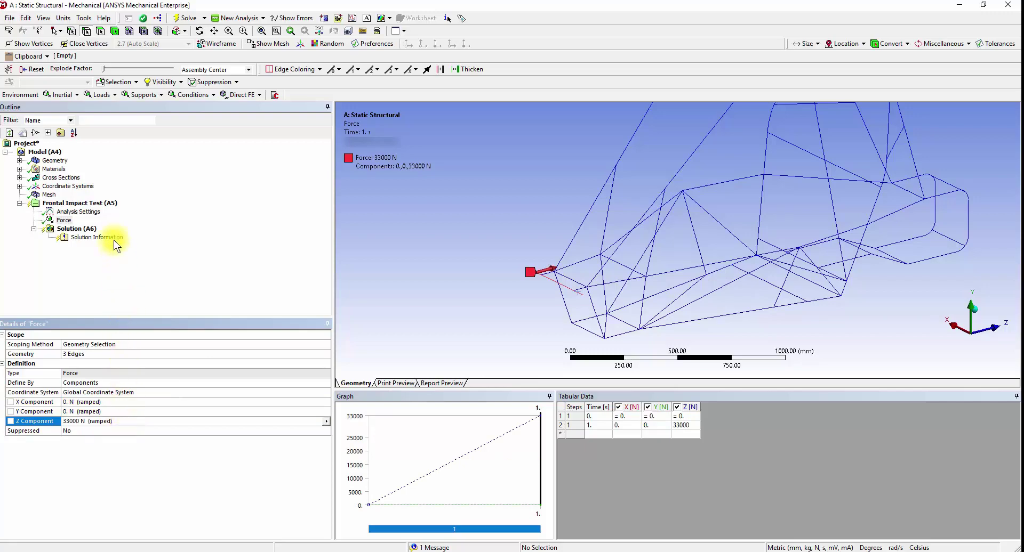
# Insert a Fixed Support into Frontal Impact Test
pyautogui.rightClick(105, 206)
pyautogui.moveTo(118, 209)
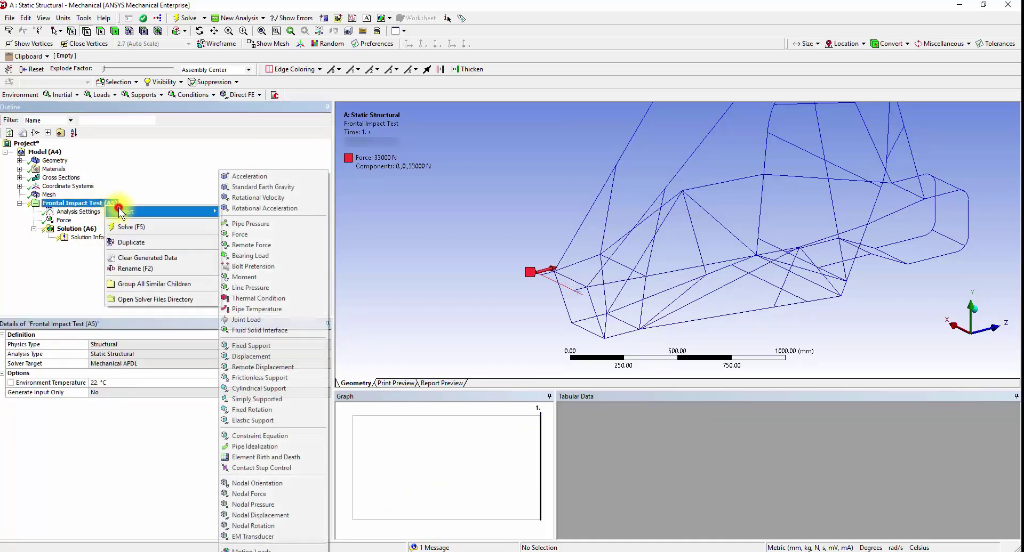
pyautogui.click(265, 344)
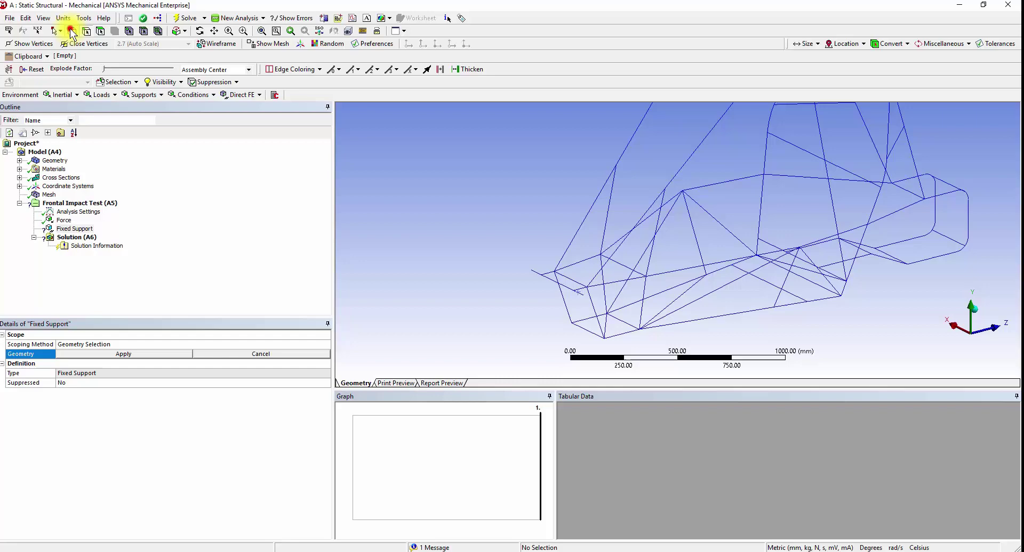
# Scope the Fixed Support to four vertices at the rear of the frame
pyautogui.keyDown('ctrl'); pyautogui.moveTo(714, 201); pyautogui.dragTo(648, 260, button='middle'); pyautogui.keyUp('ctrl')
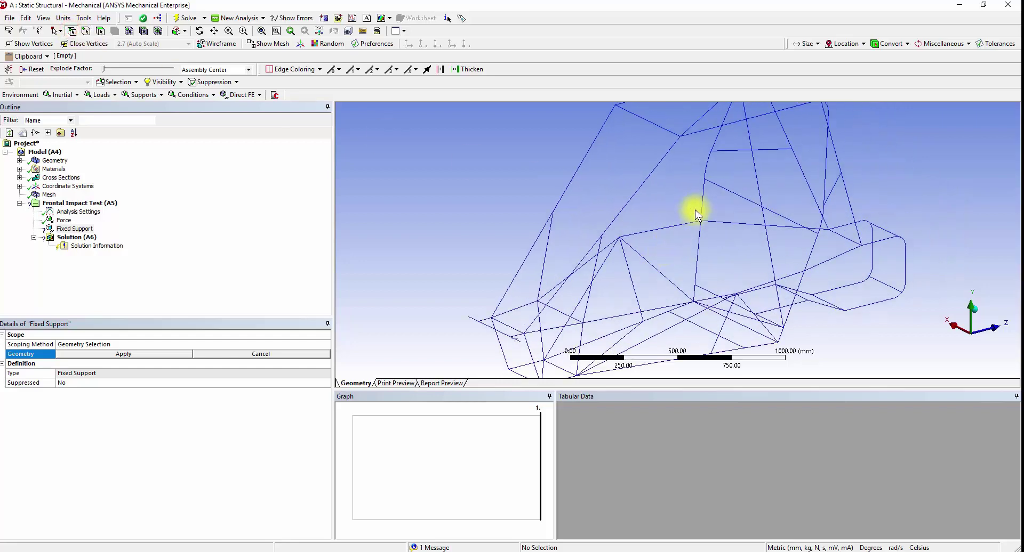
pyautogui.click(703, 179)
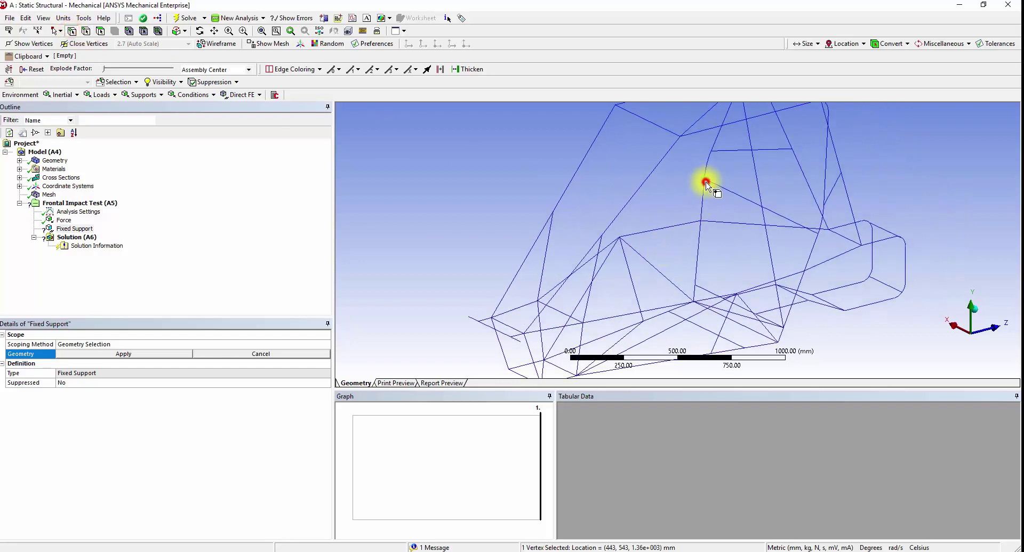
pyautogui.keyDown('ctrl'); pyautogui.click(818, 234); pyautogui.keyUp('ctrl')
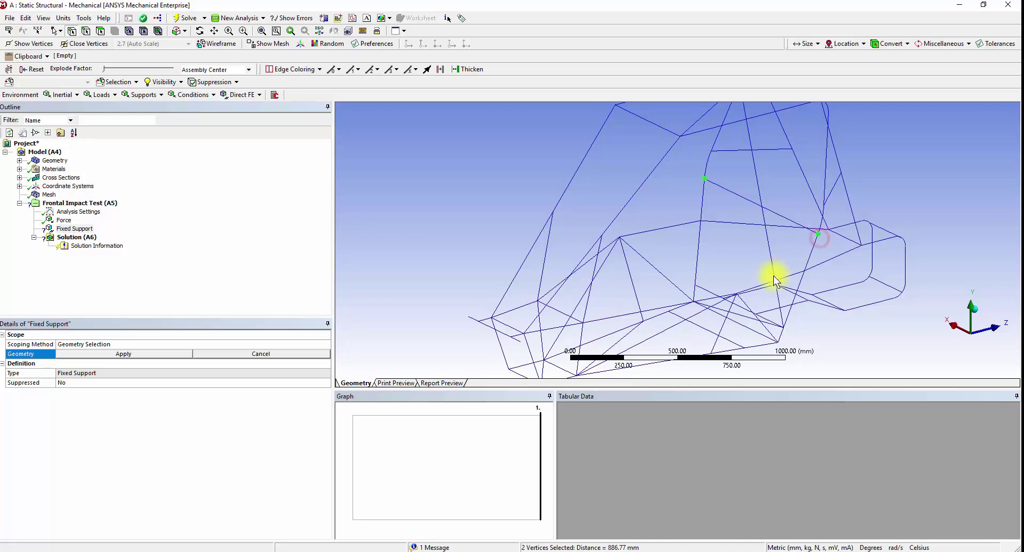
pyautogui.keyDown('ctrl'); pyautogui.click(695, 285); pyautogui.keyUp('ctrl')
pyautogui.keyDown('ctrl'); pyautogui.click(782, 329); pyautogui.keyUp('ctrl')
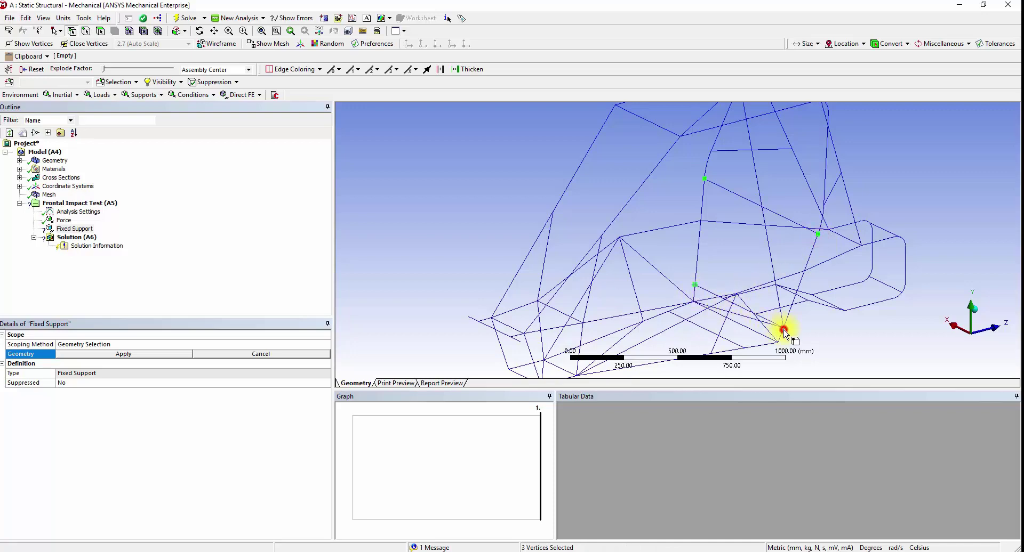
pyautogui.click(169, 354)
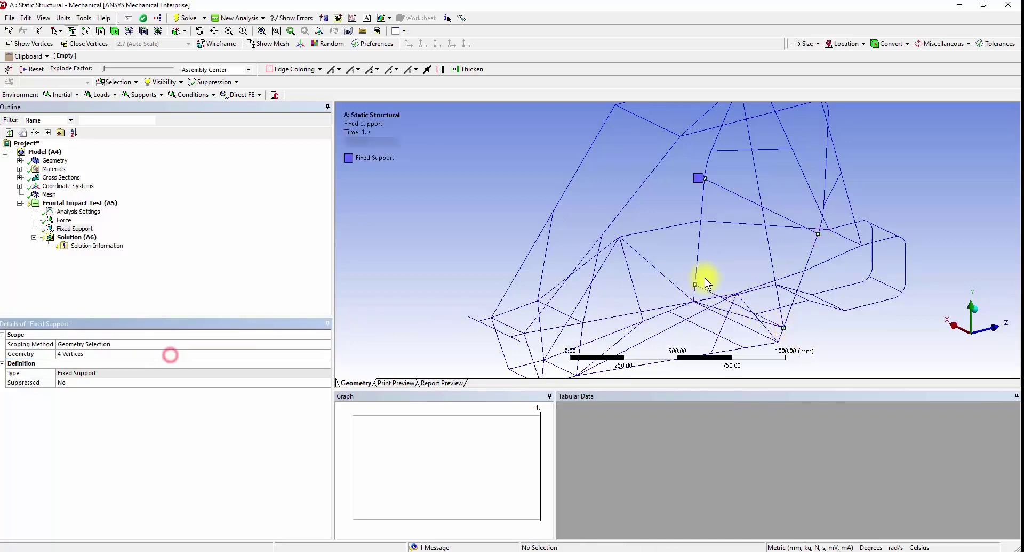
pyautogui.scroll(1, 705, 277)
pyautogui.scroll(-2, 705, 277)
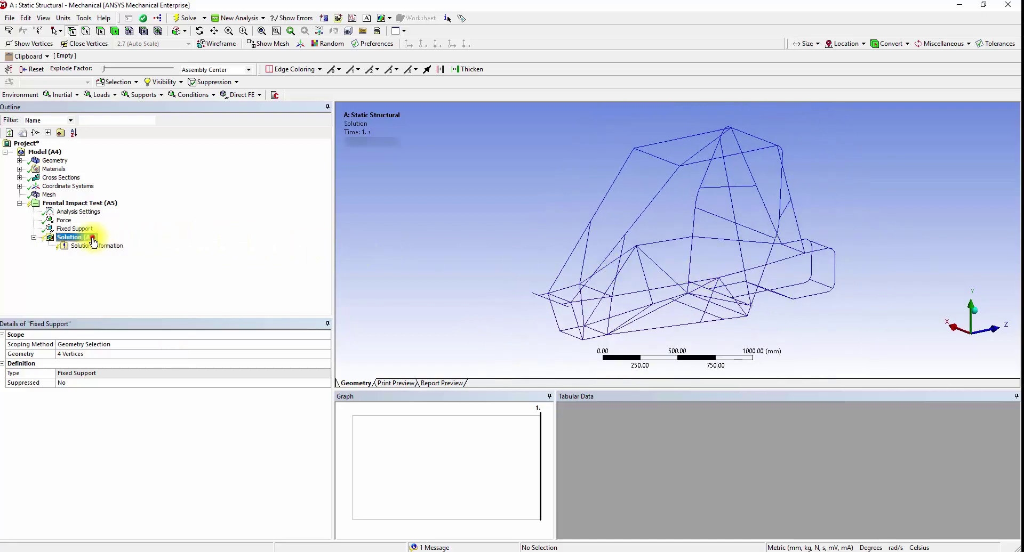
# Set Beam Section Results to Yes and insert a Total Deformation result
pyautogui.click(75, 237)
pyautogui.doubleClick(106, 421)
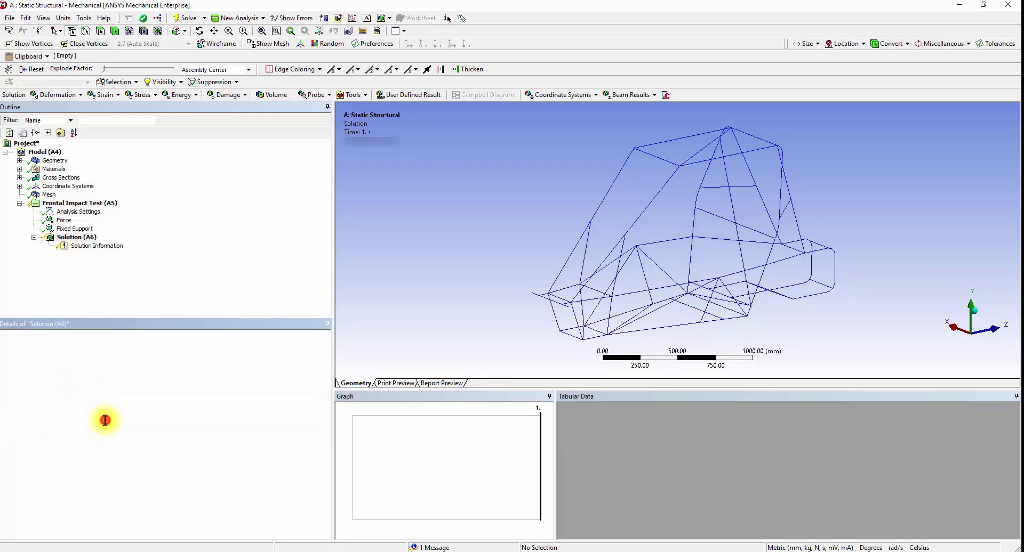
pyautogui.rightClick(83, 239)
pyautogui.moveTo(164, 249)
pyautogui.moveTo(217, 255)
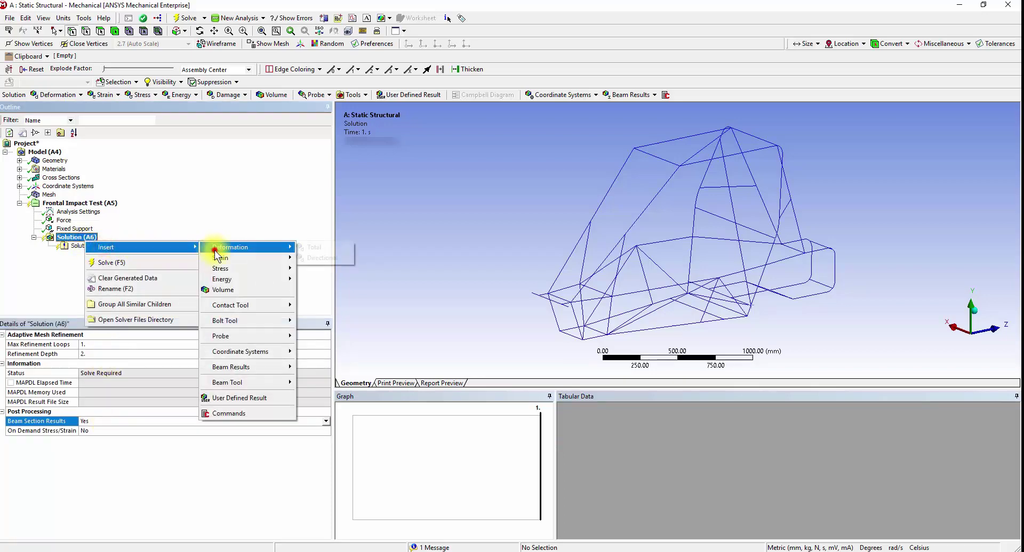
pyautogui.click(314, 247)
# Insert an Equivalent (von-Mises) Stress result and solve the frontal impact
pyautogui.rightClick(64, 246)
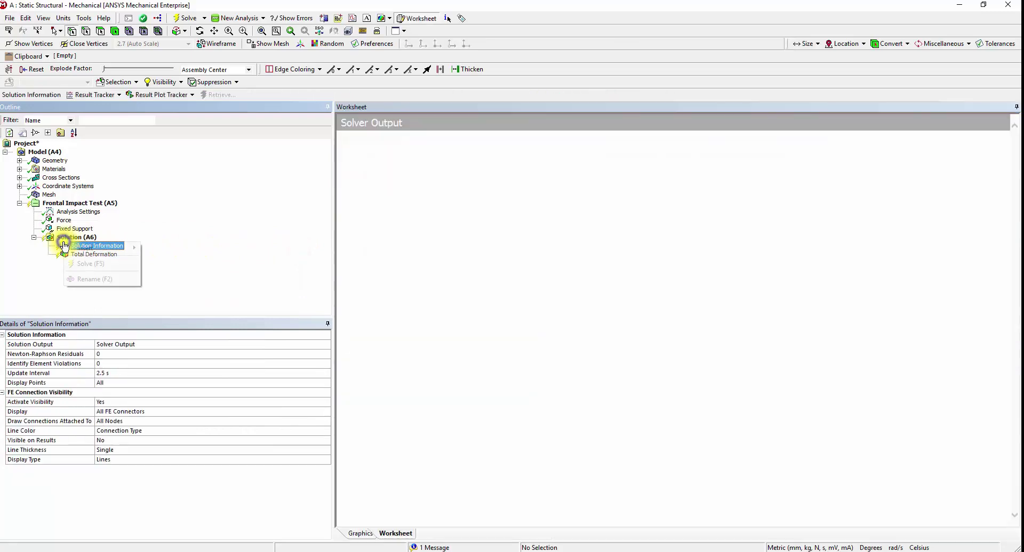
pyautogui.rightClick(70, 238)
pyautogui.moveTo(116, 242)
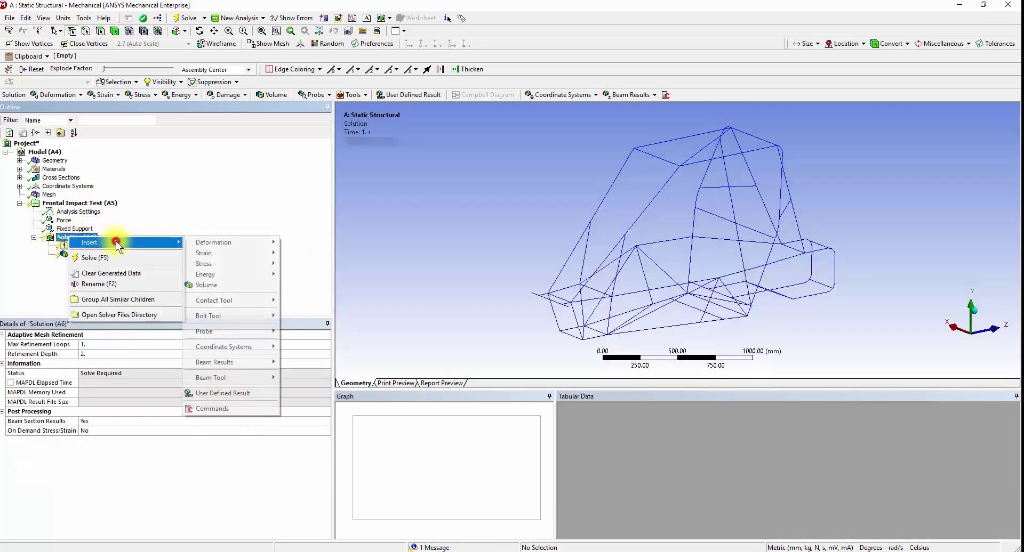
pyautogui.moveTo(235, 264)
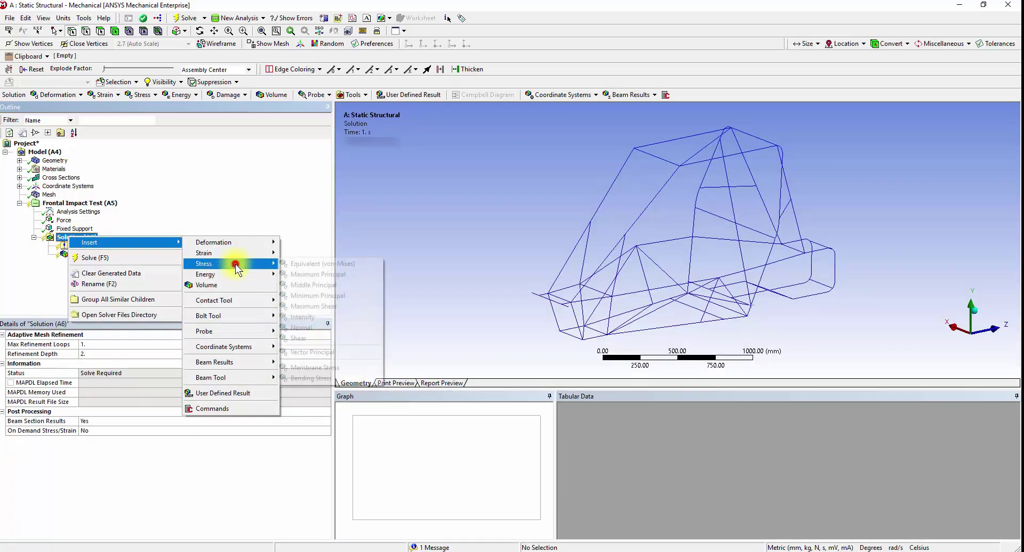
pyautogui.click(300, 263)
pyautogui.rightClick(81, 237)
pyautogui.click(108, 260)
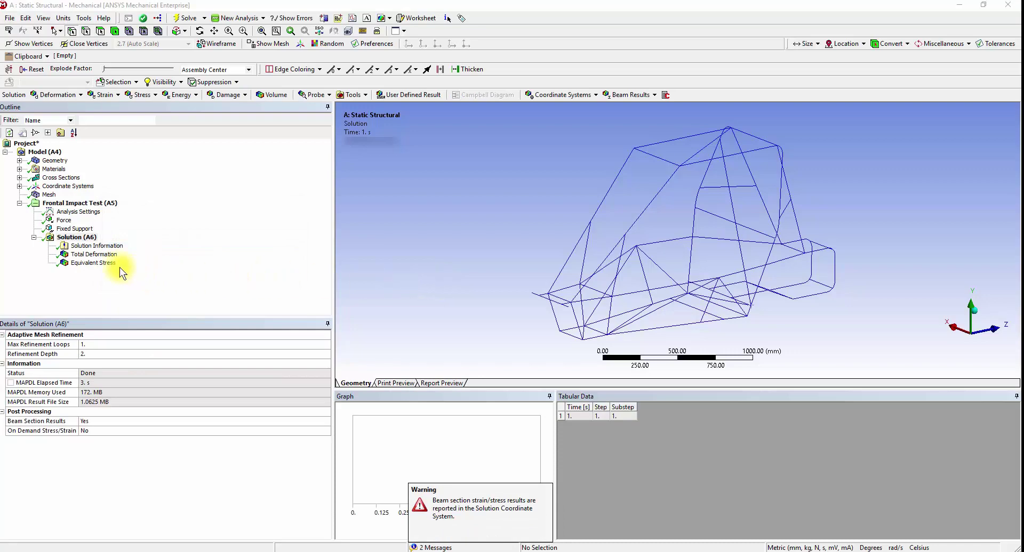
# Show the Total Deformation contour (max 10.653 mm), play its animation, then pause it
pyautogui.click(99, 255)
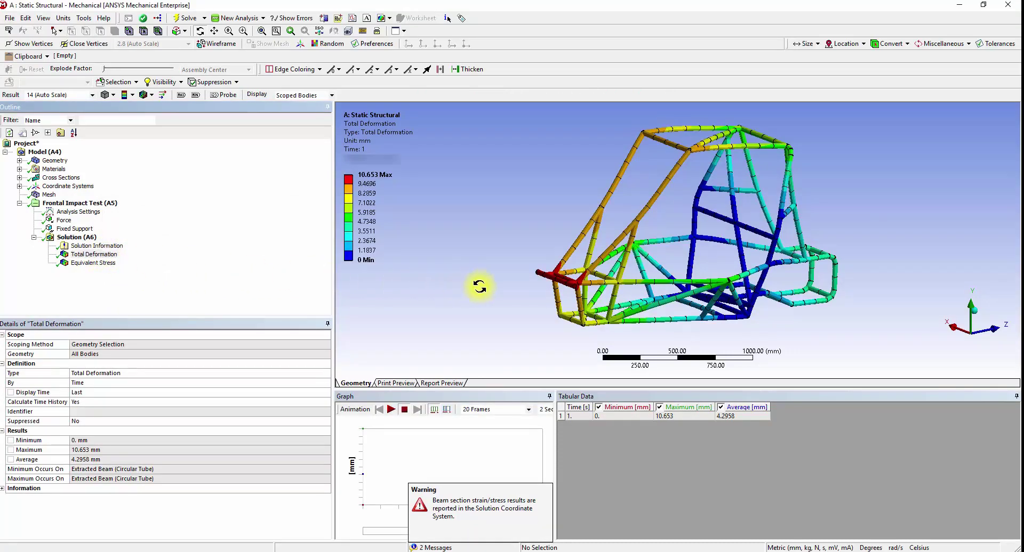
pyautogui.moveTo(480, 287); pyautogui.dragTo(525, 291, button='middle')
pyautogui.click(391, 409)
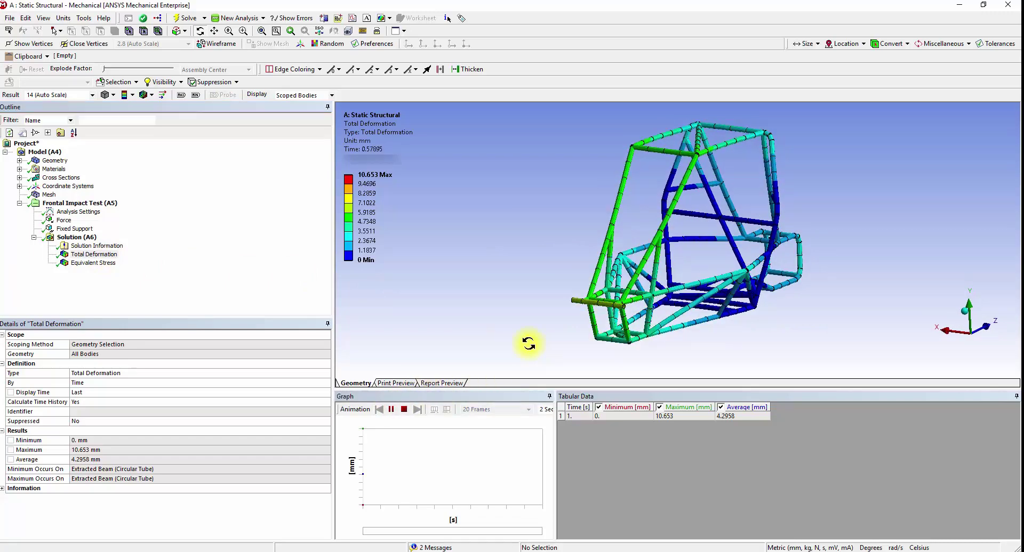
pyautogui.moveTo(528, 344); pyautogui.dragTo(464, 342)
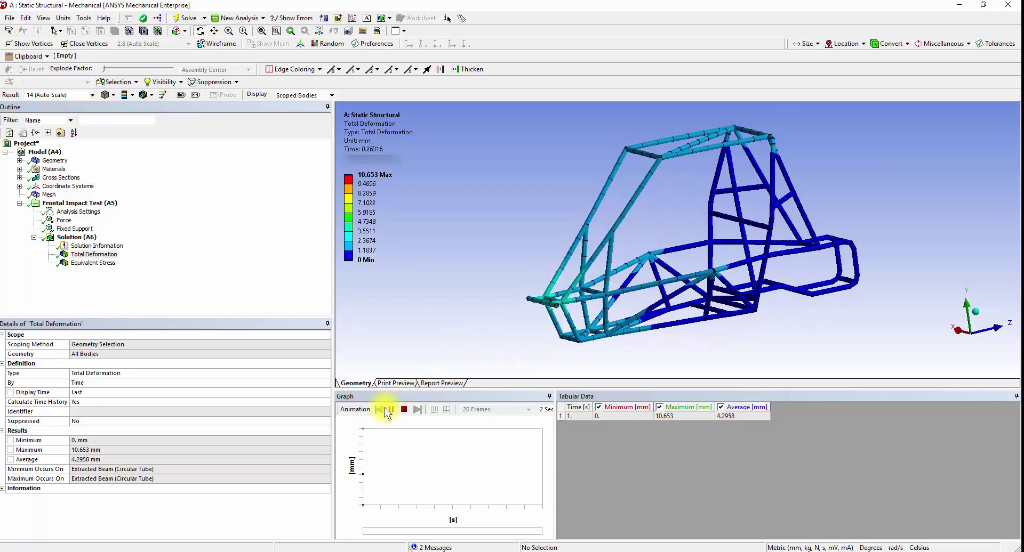
pyautogui.click(391, 409)
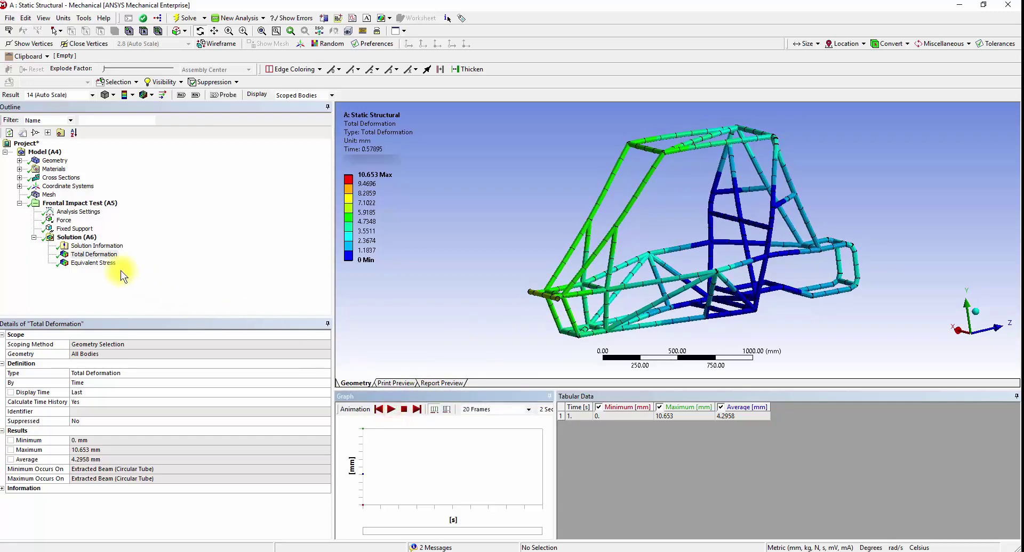
pyautogui.moveTo(485, 299); pyautogui.dragTo(508, 304)
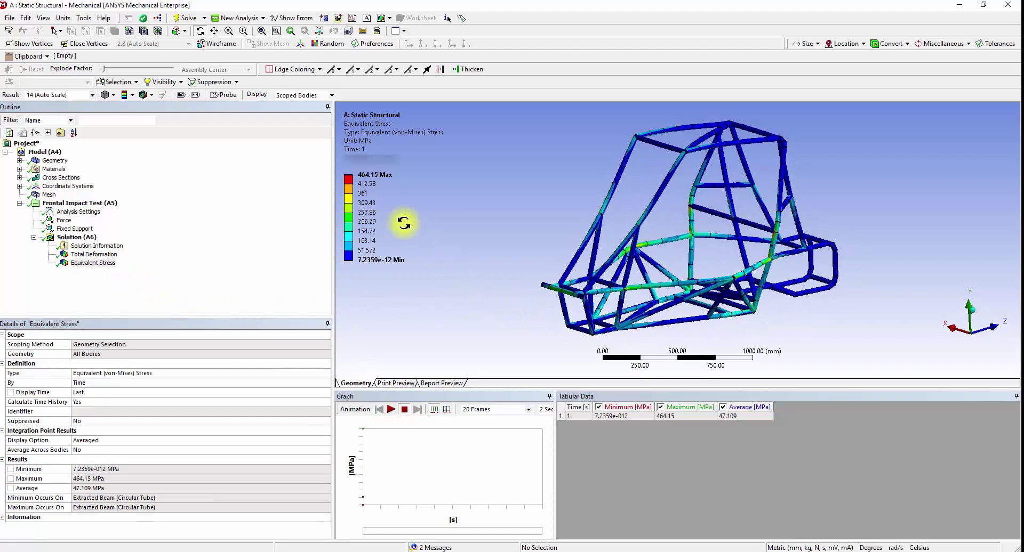
pyautogui.click(193, 95)
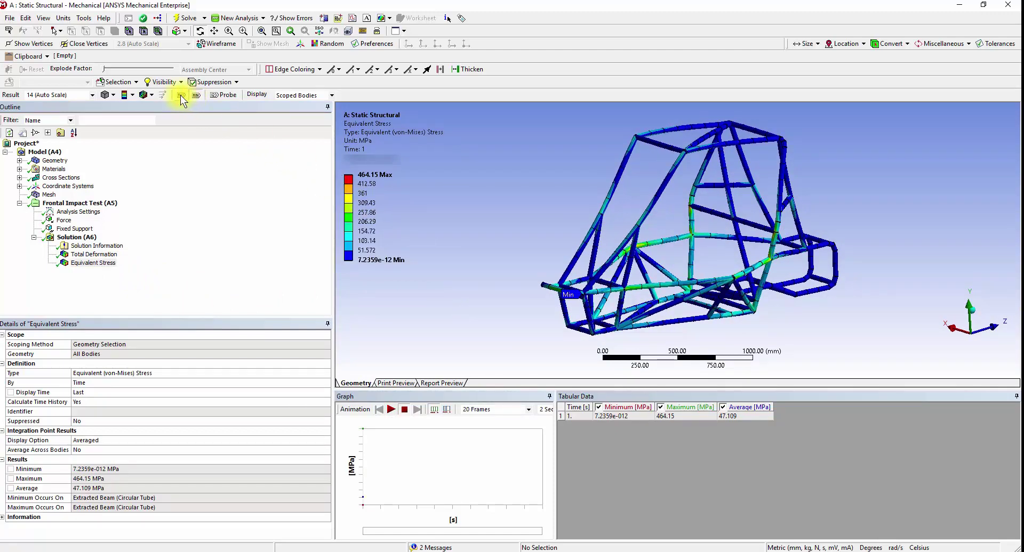
pyautogui.moveTo(787, 228); pyautogui.dragTo(784, 231)
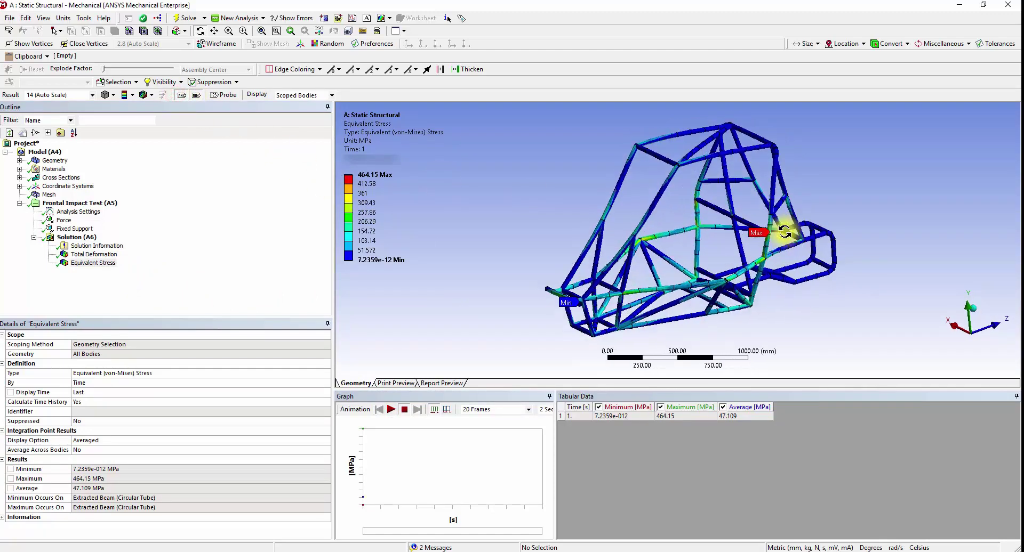
pyautogui.scroll(3, 783, 231)
pyautogui.moveTo(603, 235); pyautogui.dragTo(850, 248)
pyautogui.scroll(-5, 849, 249)
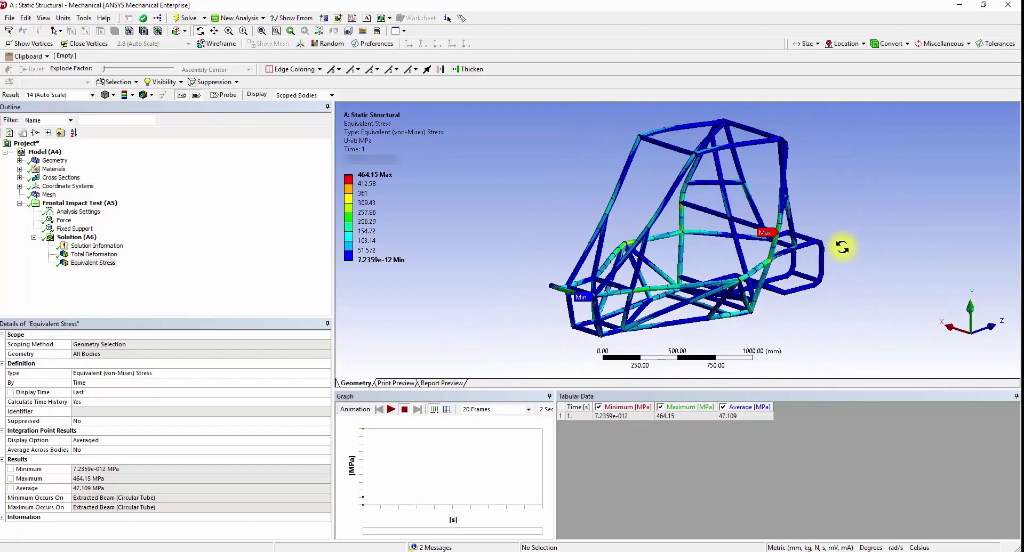
pyautogui.click(390, 409)
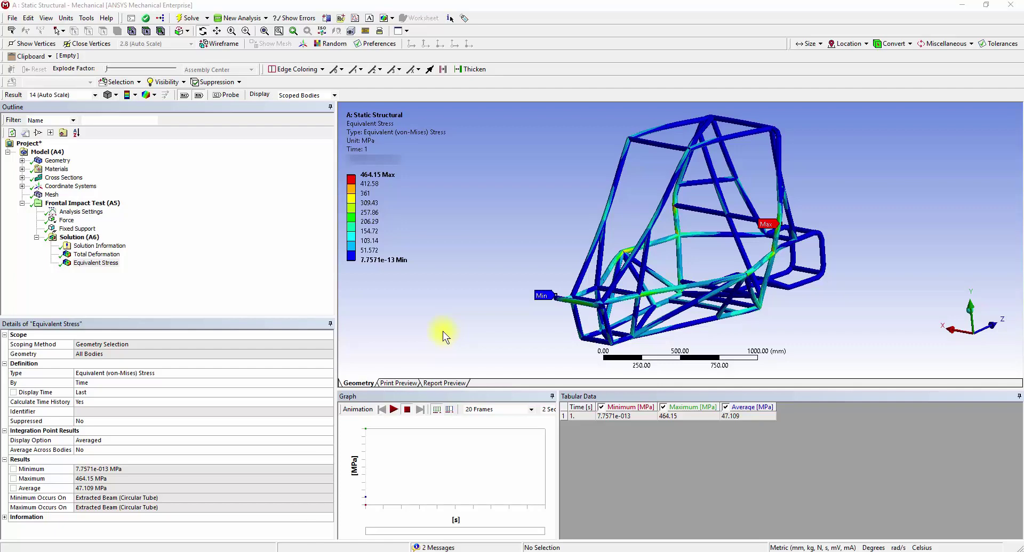
# Add a new Static Structural analysis to the chassis model
pyautogui.click(21, 204)
pyautogui.click(244, 19)
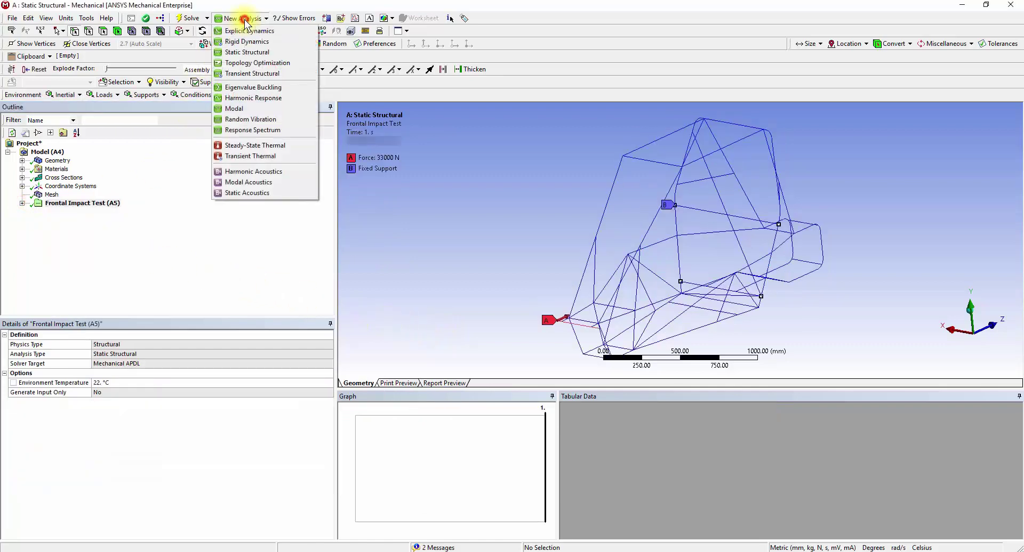
pyautogui.click(243, 54)
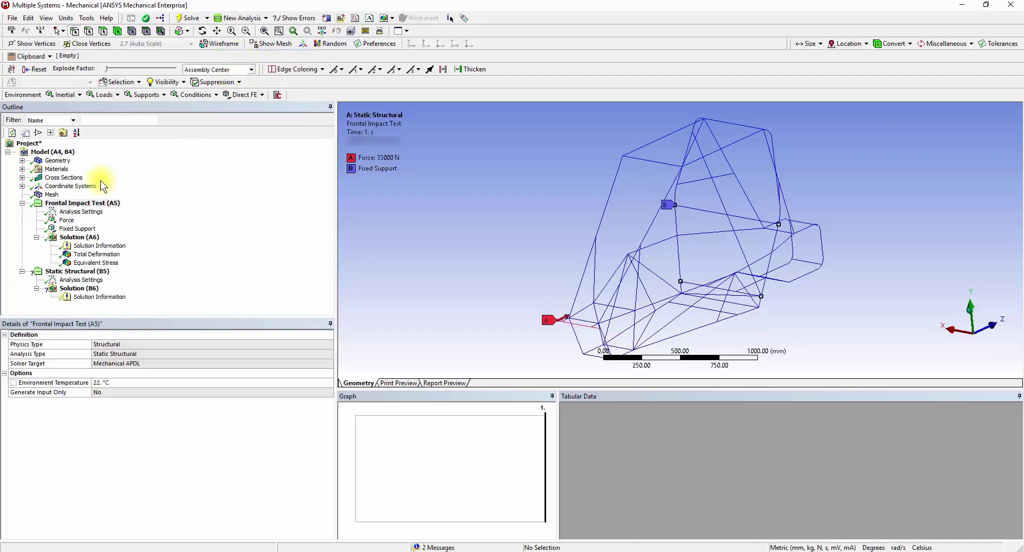
# Rename the new Static Structural (B5) analysis to 'Side Impact Test'
pyautogui.click(24, 203)
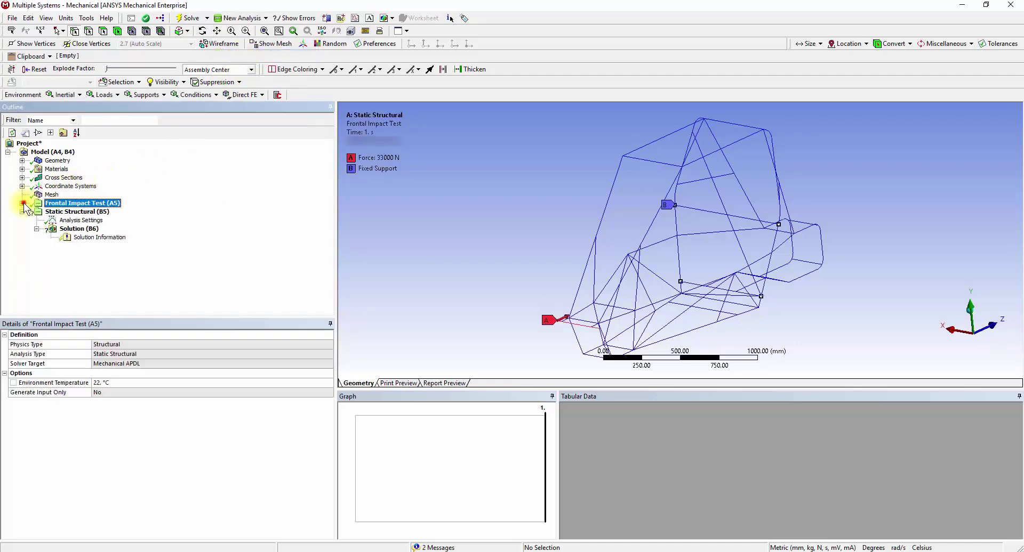
pyautogui.click(60, 213)
pyautogui.rightClick(61, 214)
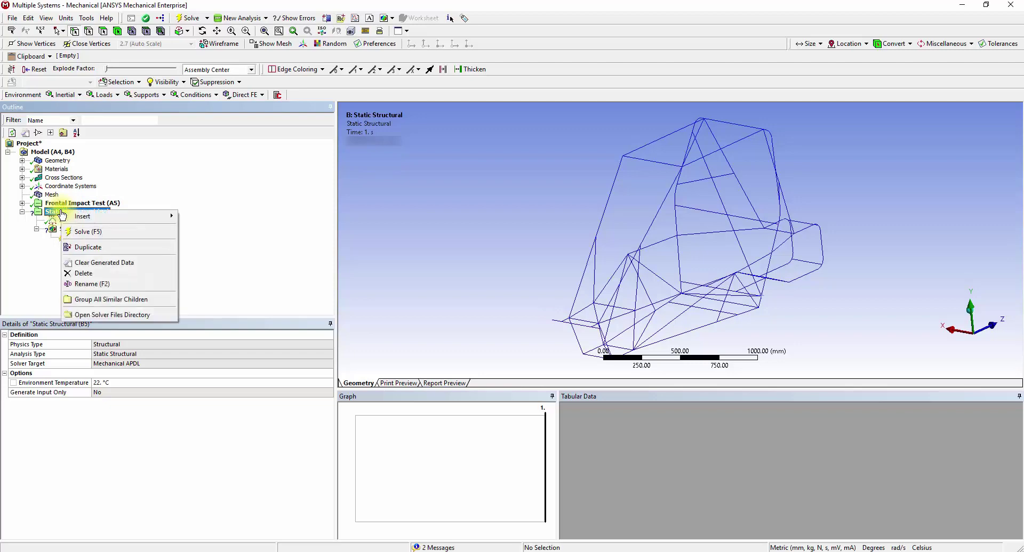
pyautogui.click(79, 285)
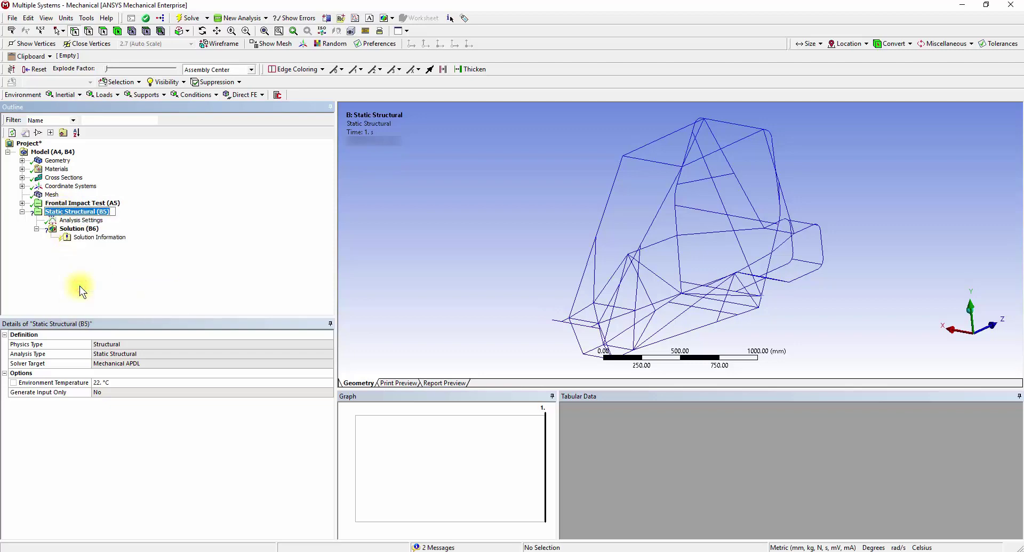
pyautogui.write('Side Imp')
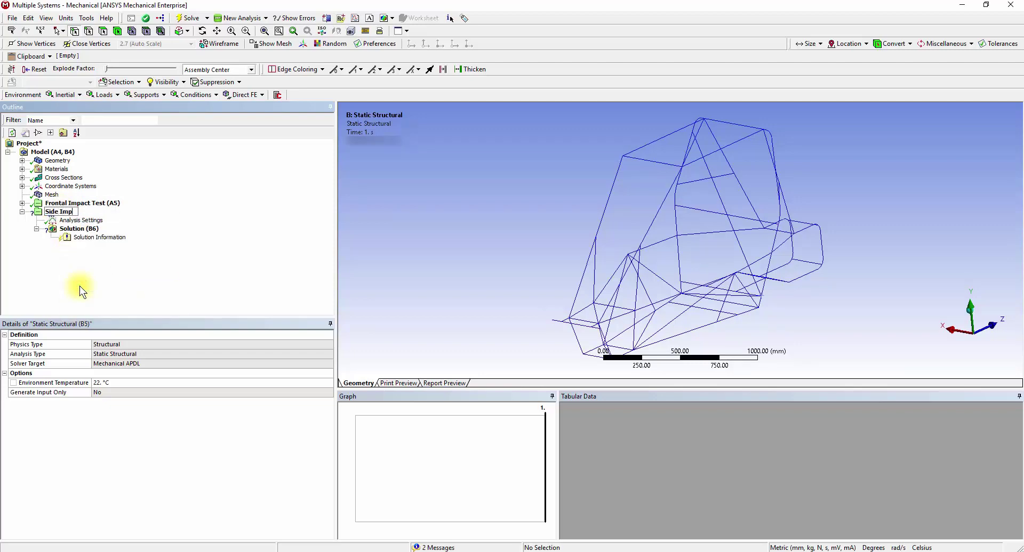
pyautogui.write('act Test')
pyautogui.press('Return')
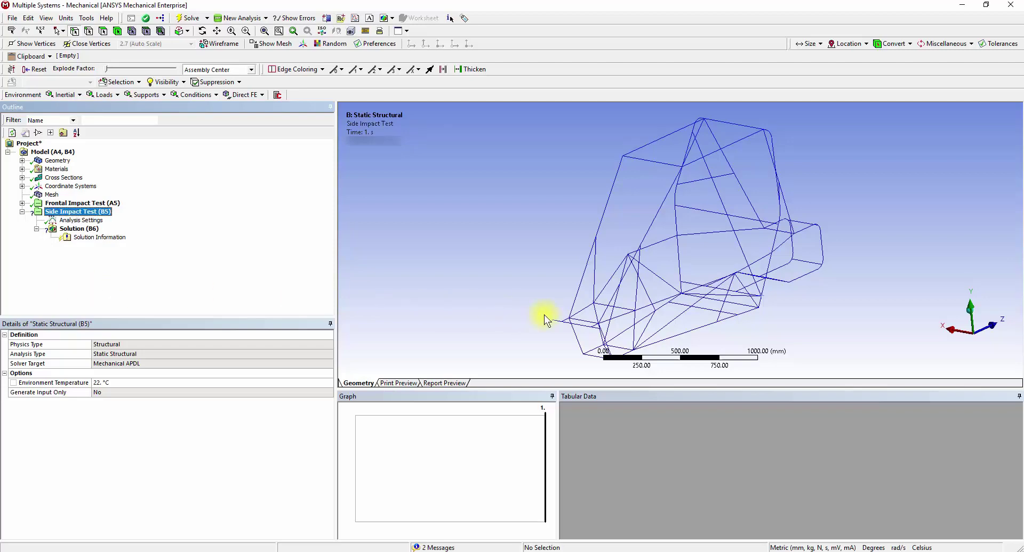
pyautogui.moveTo(542, 315); pyautogui.dragTo(743, 283, button='middle')
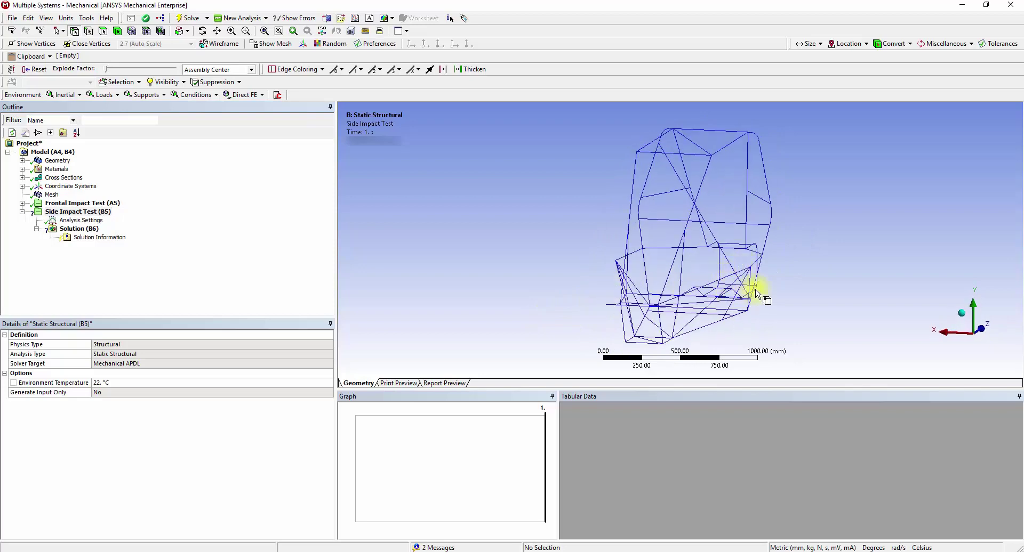
# Insert a Force load into Side Impact Test
pyautogui.click(109, 213)
pyautogui.rightClick(109, 214)
pyautogui.moveTo(151, 220)
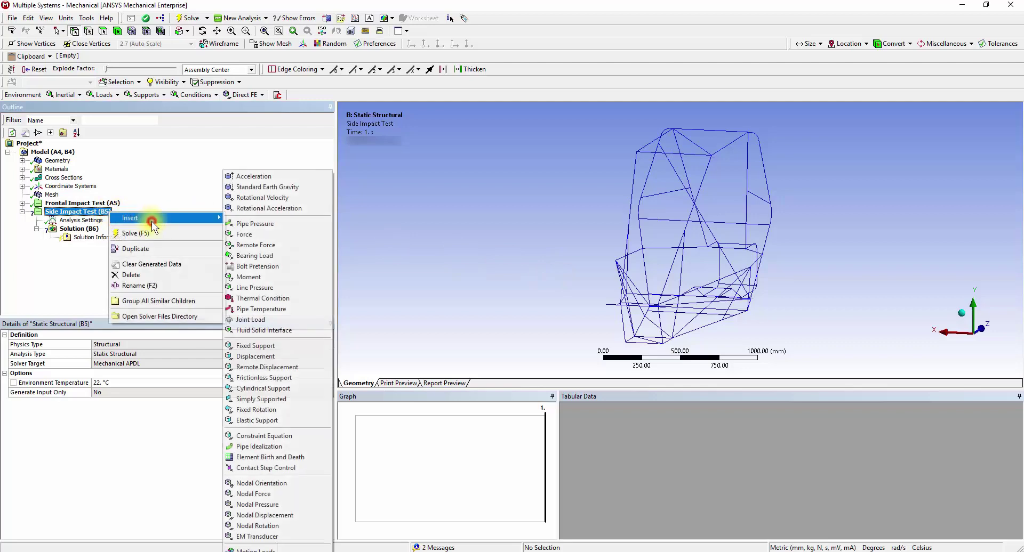
pyautogui.click(232, 233)
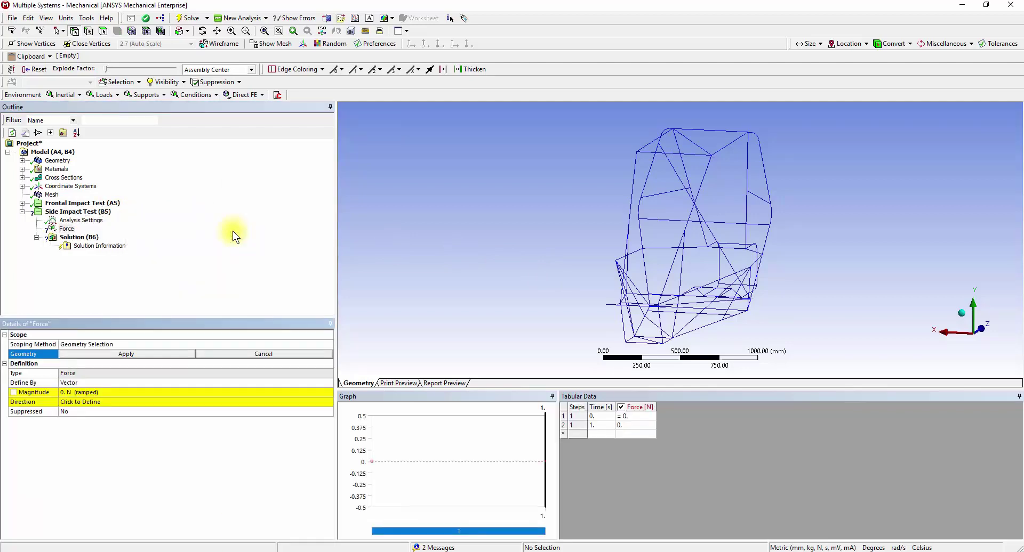
# Apply the force to five side edges of the chassis
pyautogui.moveTo(526, 296); pyautogui.dragTo(544, 297, button='middle')
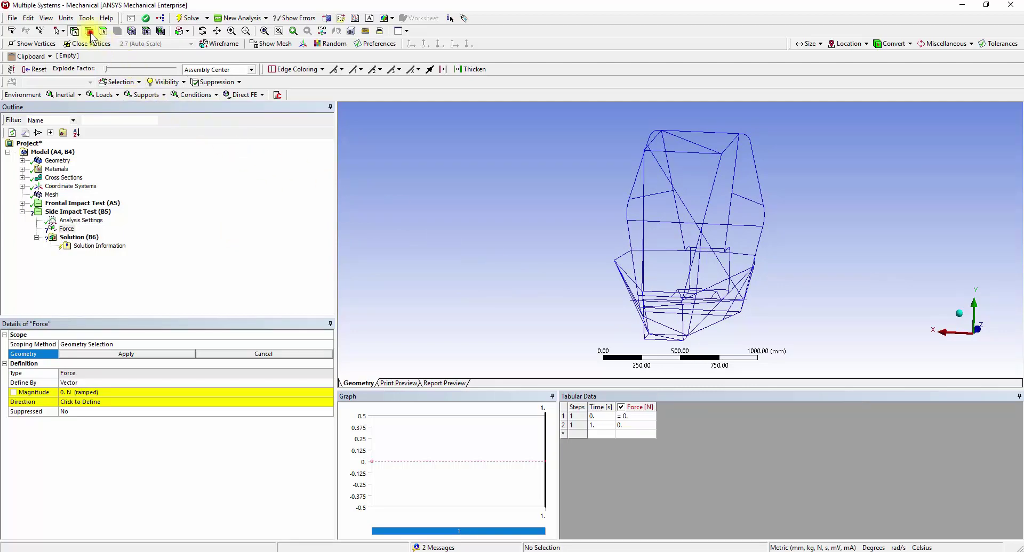
pyautogui.moveTo(661, 294); pyautogui.dragTo(690, 308, button='middle')
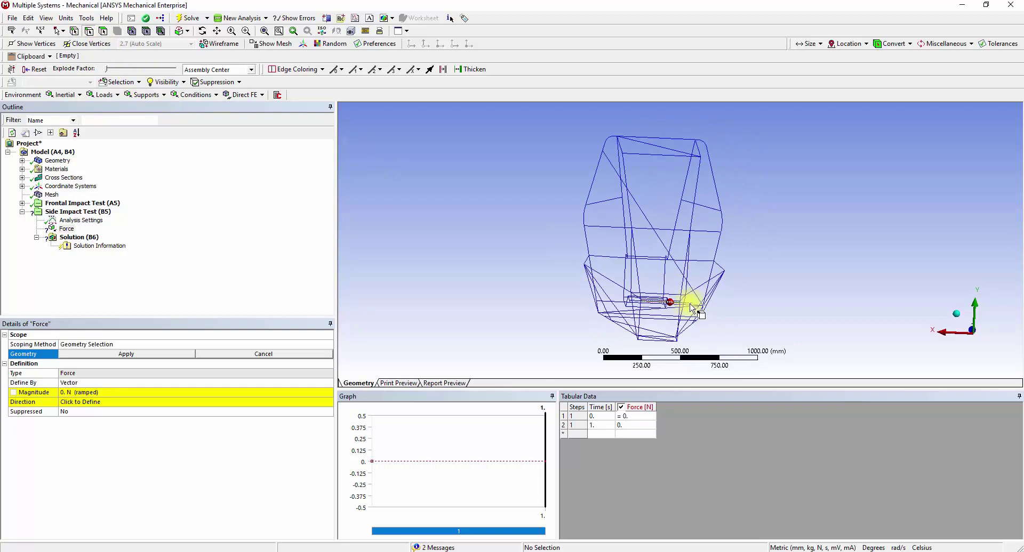
pyautogui.click(611, 287)
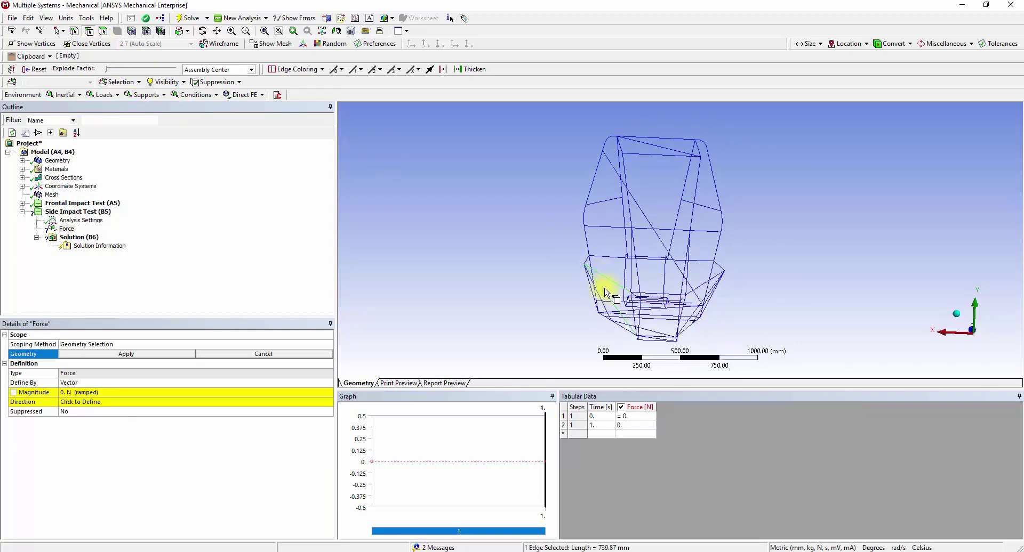
pyautogui.keyDown('ctrl'); pyautogui.click(605, 292); pyautogui.keyUp('ctrl')
pyautogui.keyDown('ctrl'); pyautogui.click(599, 293); pyautogui.keyUp('ctrl')
pyautogui.moveTo(589, 293)
pyautogui.mouseDown(button='middle')
pyautogui.moveTo(583, 305)
pyautogui.moveTo(602, 300)
pyautogui.mouseUp(button='middle')
pyautogui.moveTo(588, 265); pyautogui.dragTo(588, 265, button='middle')
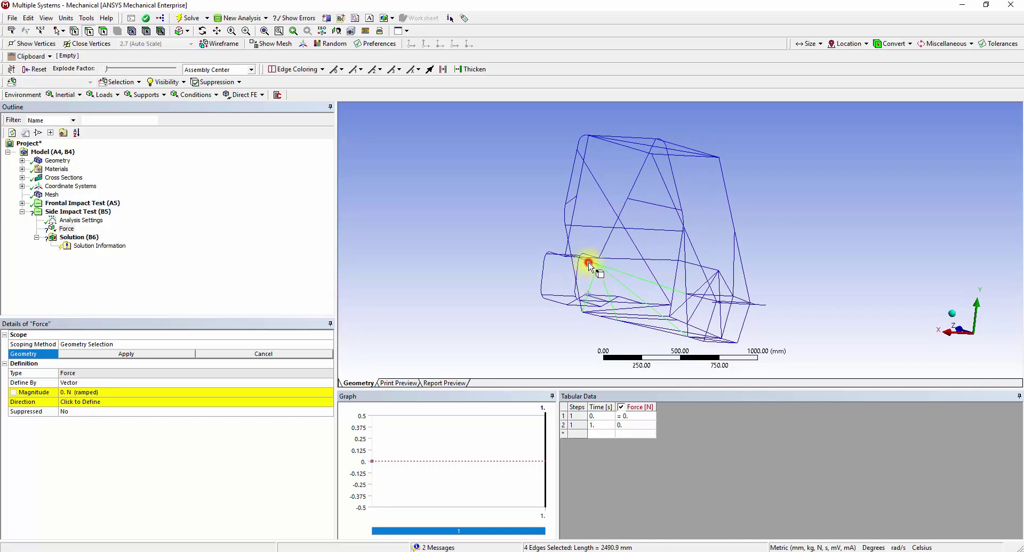
pyautogui.click(147, 350)
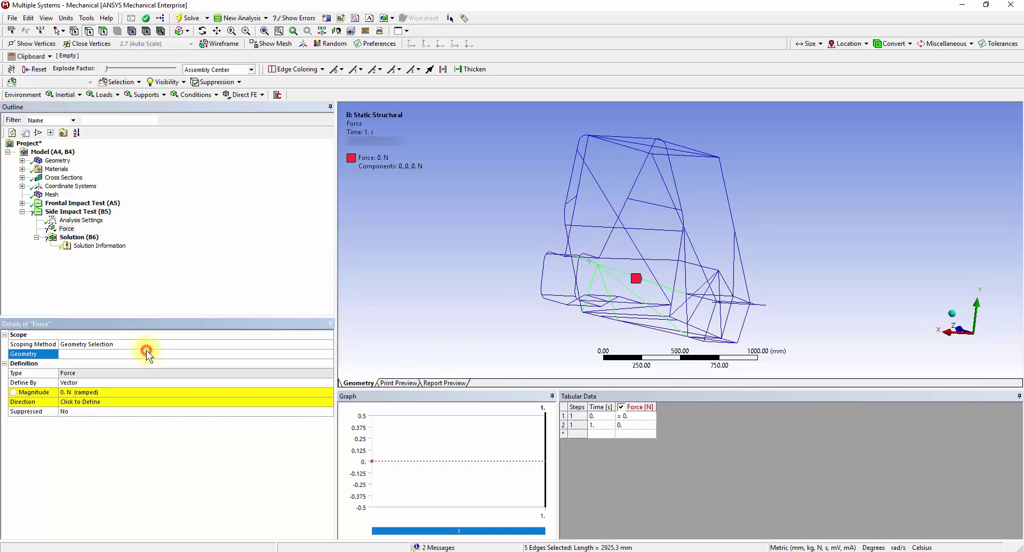
# Define the force by components with an X component of -13720 N
pyautogui.doubleClick(119, 383)
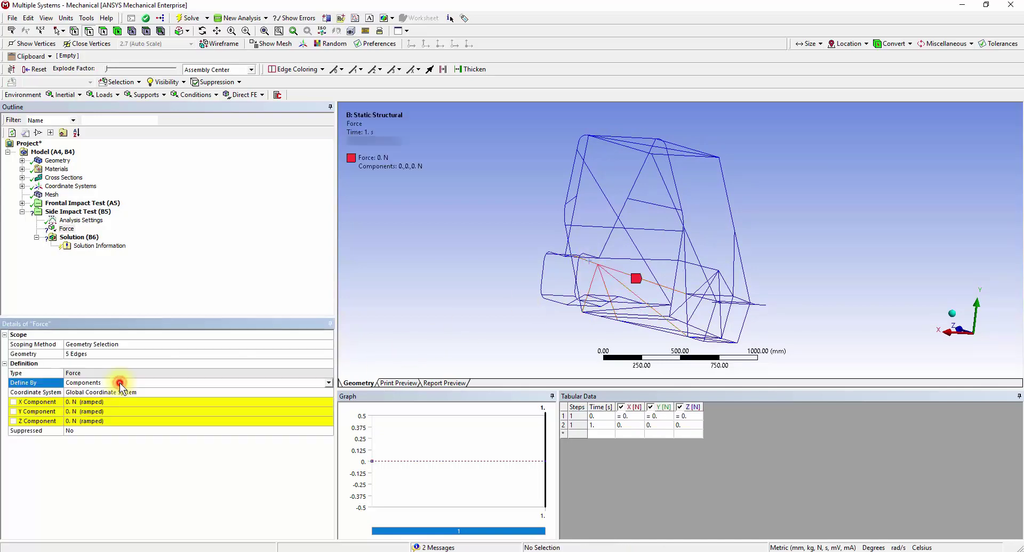
pyautogui.click(106, 402)
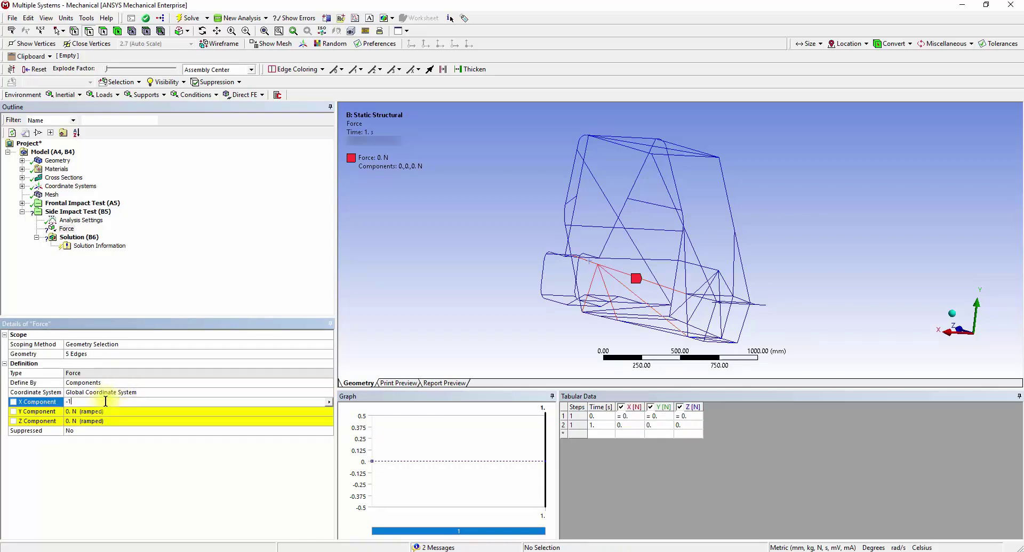
pyautogui.press('Return')
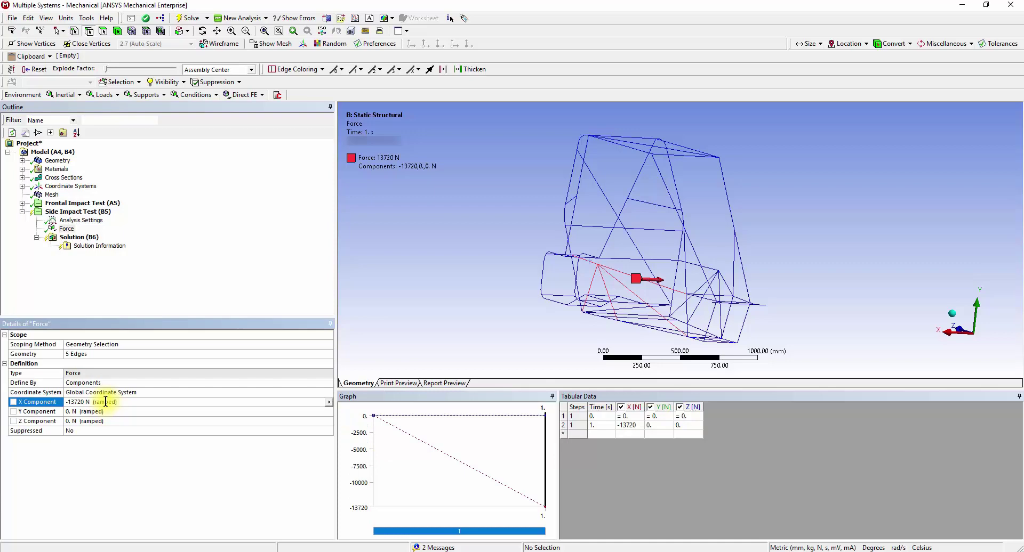
pyautogui.click(92, 213)
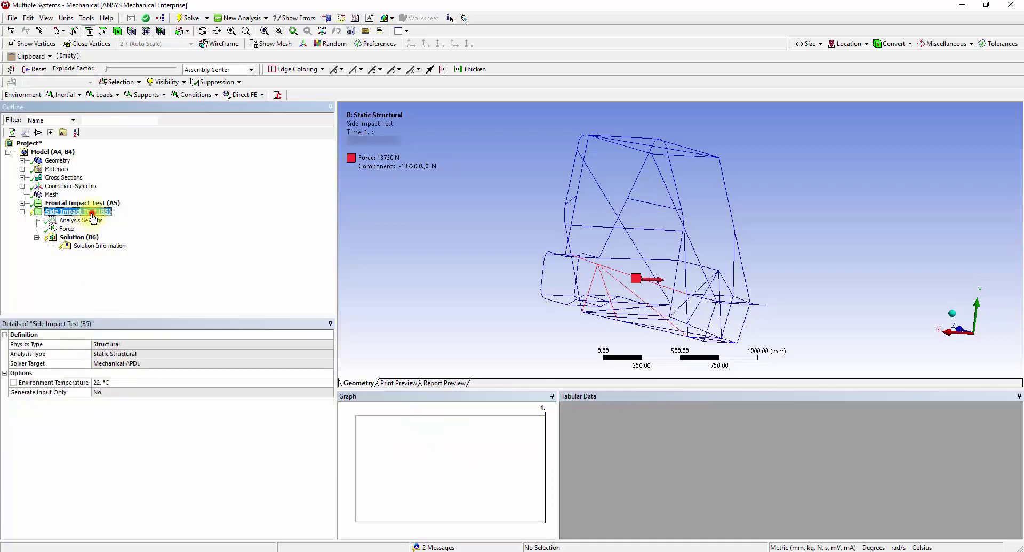
# Insert a Fixed Support into the Side Impact Test analysis
pyautogui.rightClick(92, 216)
pyautogui.moveTo(115, 218)
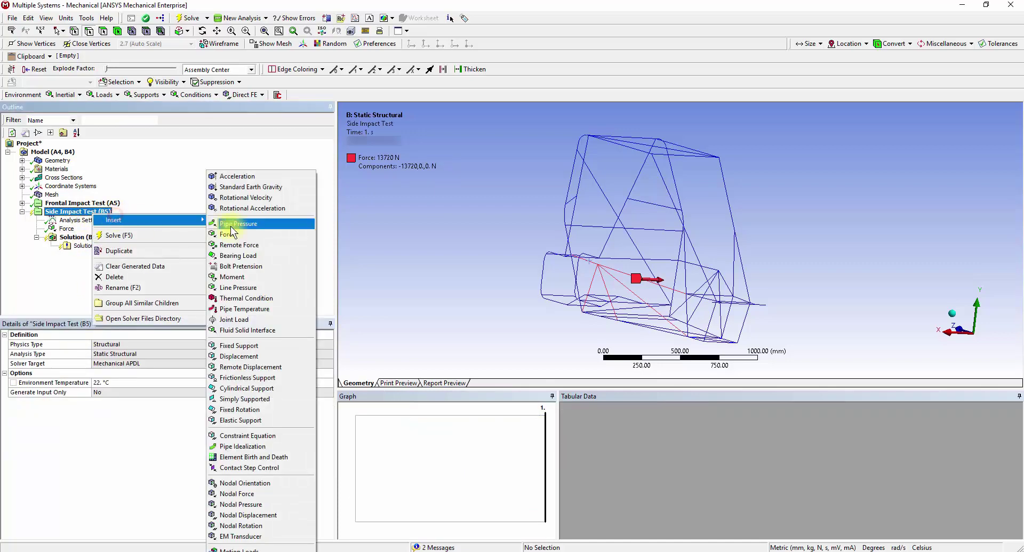
pyautogui.click(249, 345)
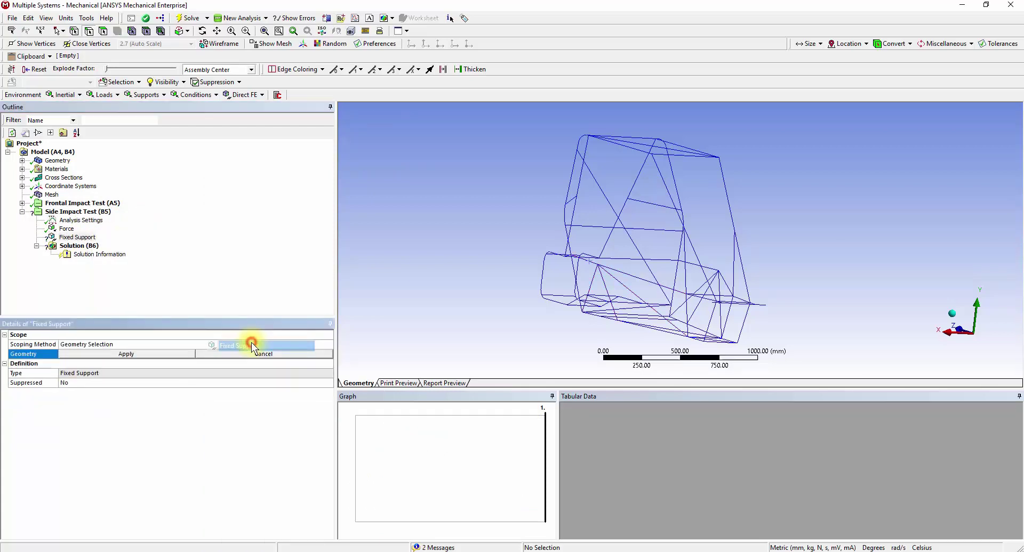
pyautogui.moveTo(567, 322); pyautogui.dragTo(439, 326, button='middle')
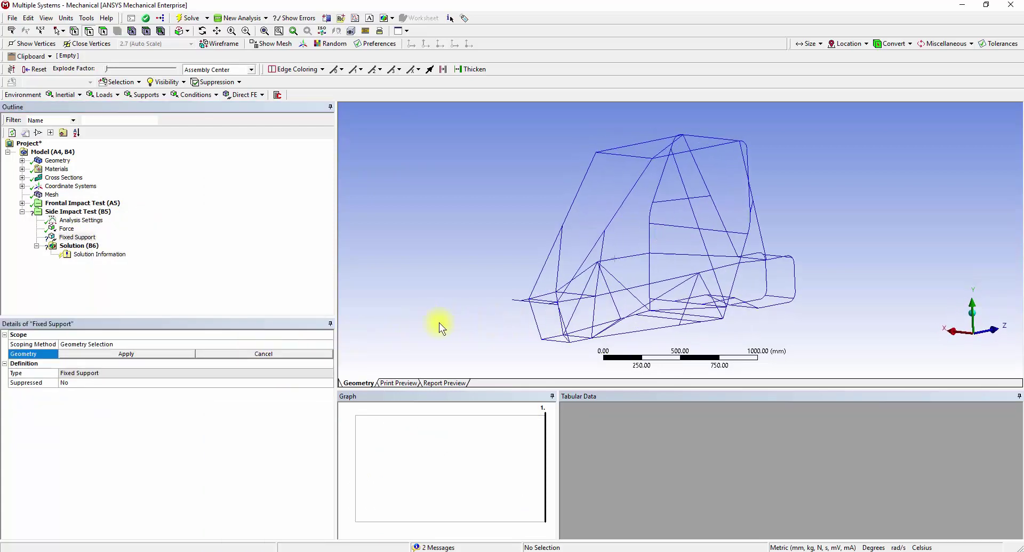
# Scope the Fixed Support to five lower frame edges and review it beside the 13720 N force
pyautogui.click(657, 286)
pyautogui.keyDown('ctrl'); pyautogui.click(677, 290); pyautogui.keyUp('ctrl')
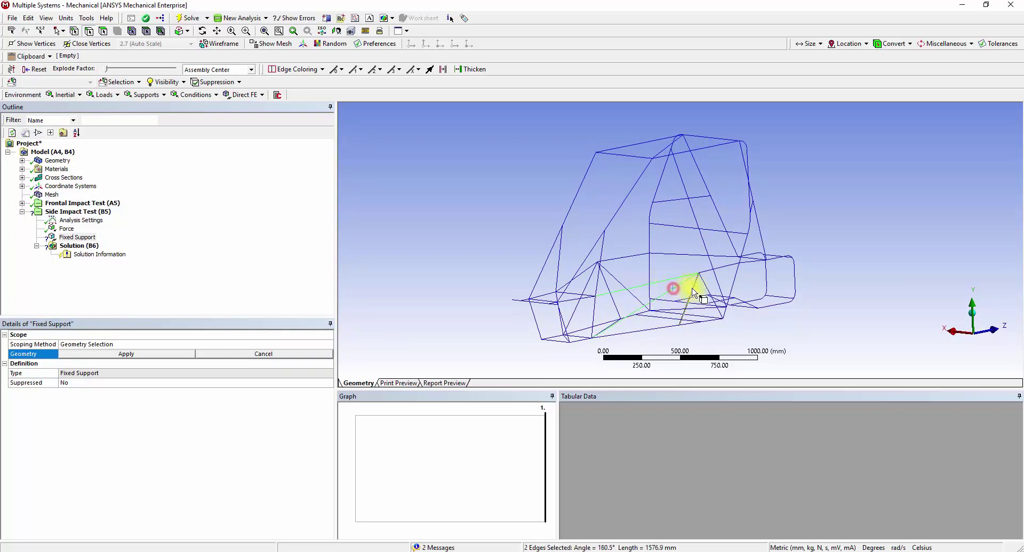
pyautogui.keyDown('ctrl'); pyautogui.click(691, 288); pyautogui.keyUp('ctrl')
pyautogui.keyDown('ctrl'); pyautogui.click(706, 288); pyautogui.keyUp('ctrl')
pyautogui.keyDown('ctrl'); pyautogui.click(709, 272); pyautogui.keyUp('ctrl')
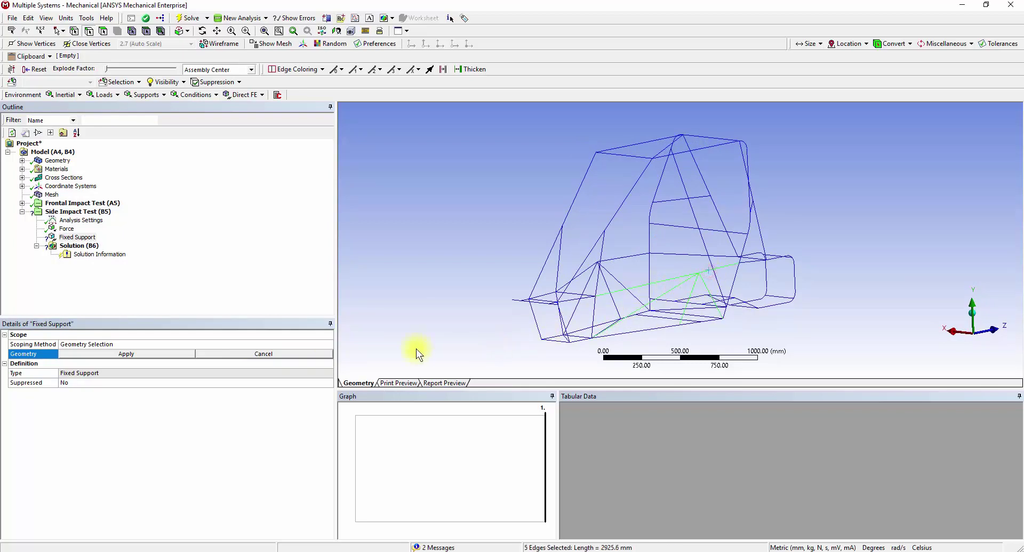
pyautogui.click(181, 354)
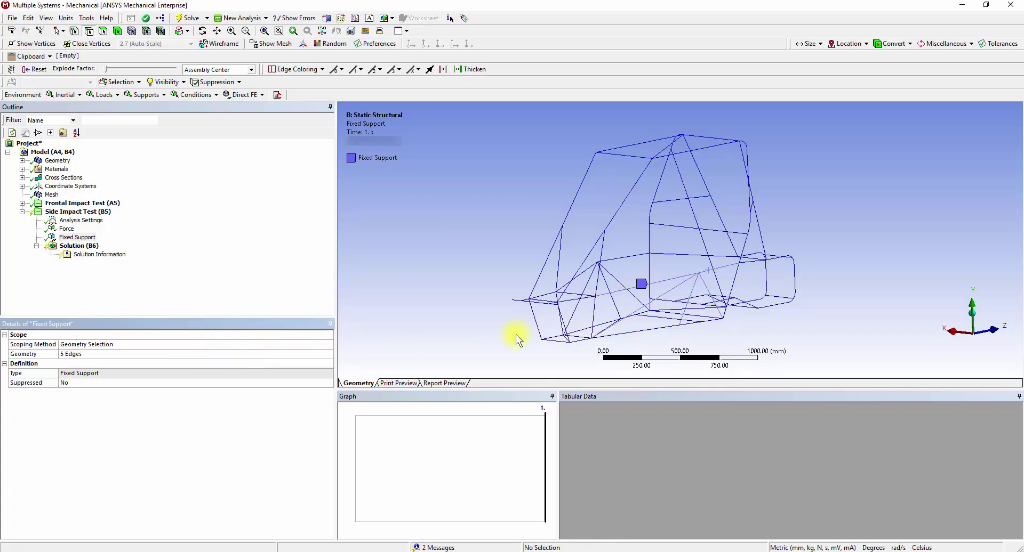
pyautogui.click(109, 212)
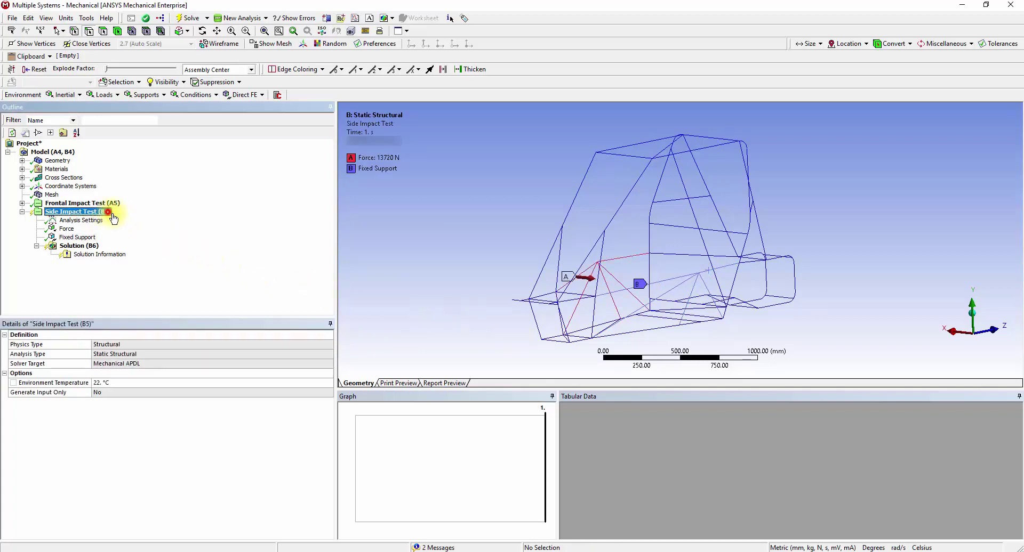
pyautogui.moveTo(542, 319); pyautogui.dragTo(557, 323, button='middle')
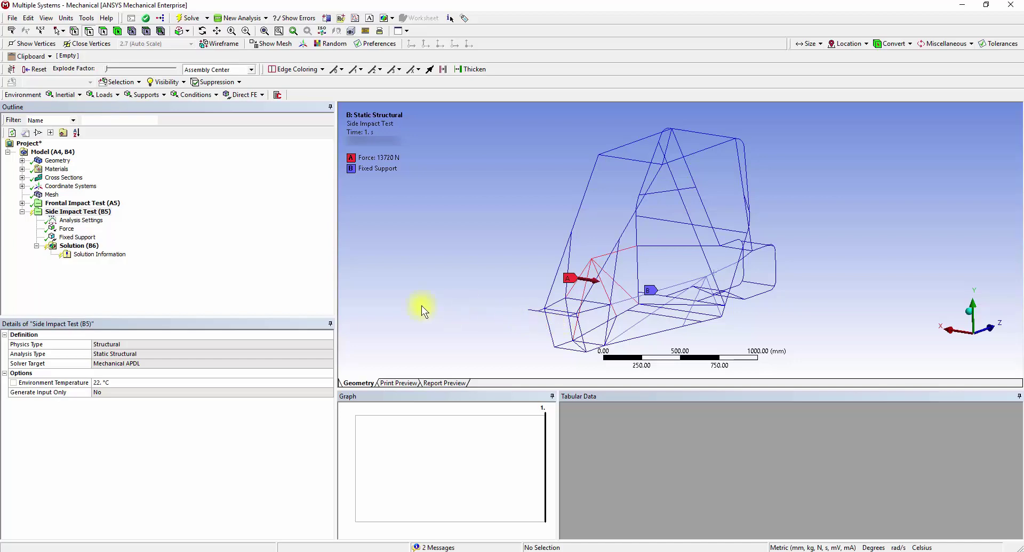
# Set Beam Section Results to Yes and add a Total Deformation result to the Solution
pyautogui.click(96, 247)
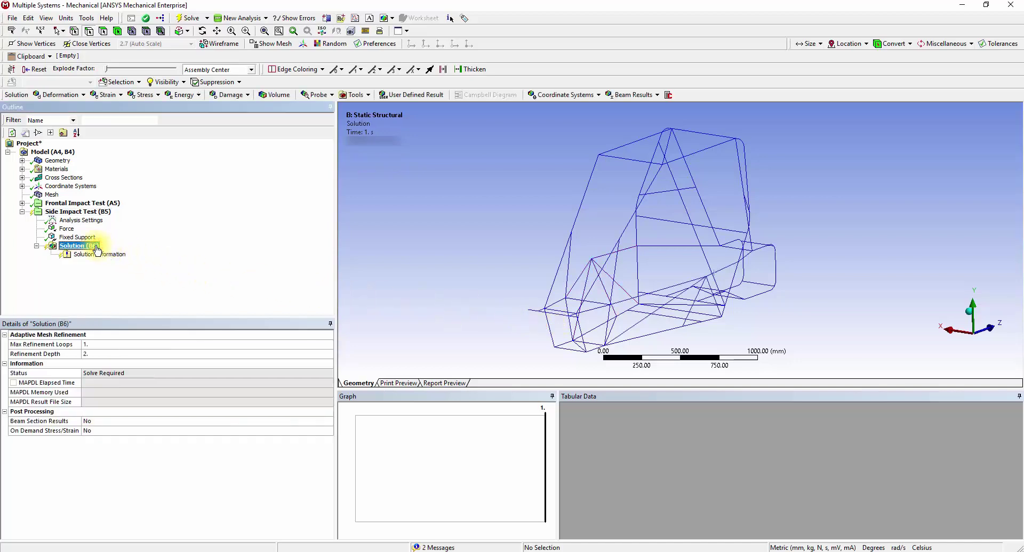
pyautogui.doubleClick(101, 420)
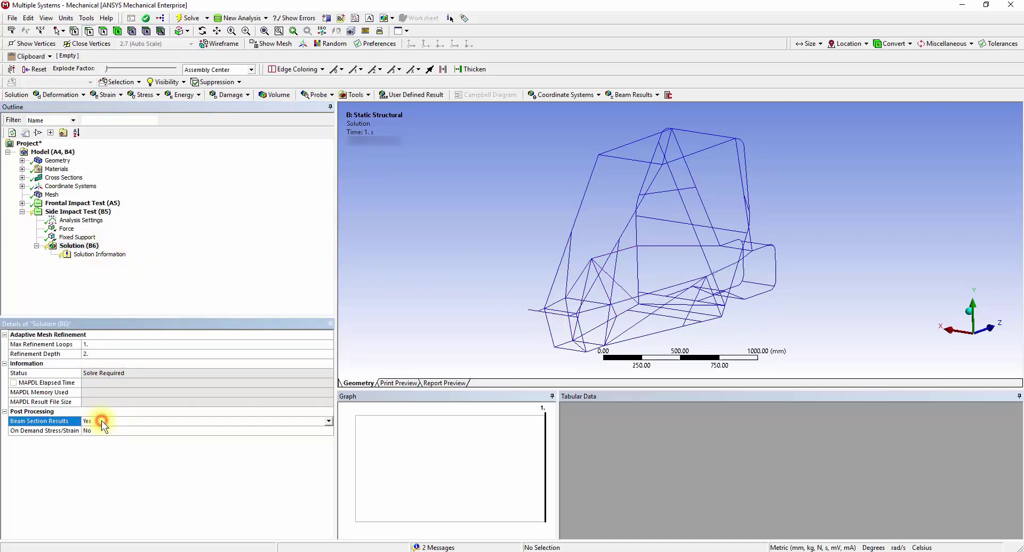
pyautogui.rightClick(85, 246)
pyautogui.moveTo(123, 251)
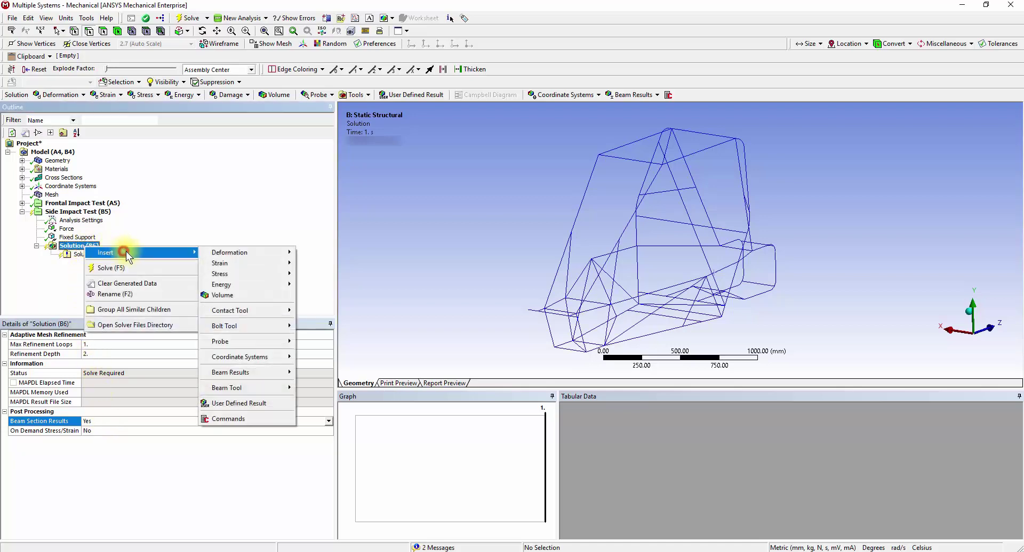
pyautogui.moveTo(221, 252)
pyautogui.click(309, 252)
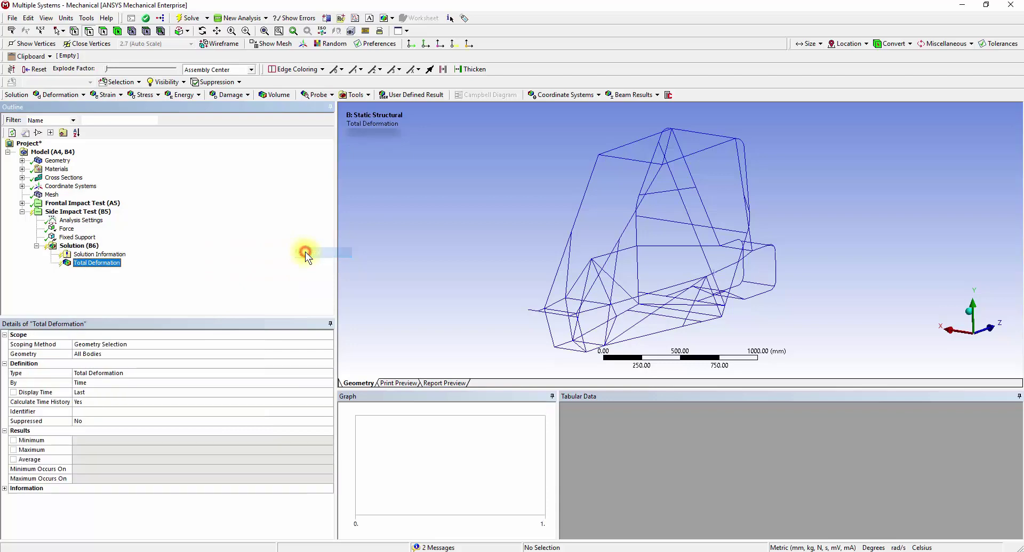
# Add an Equivalent (von Mises) Stress result and solve the side impact analysis
pyautogui.rightClick(97, 247)
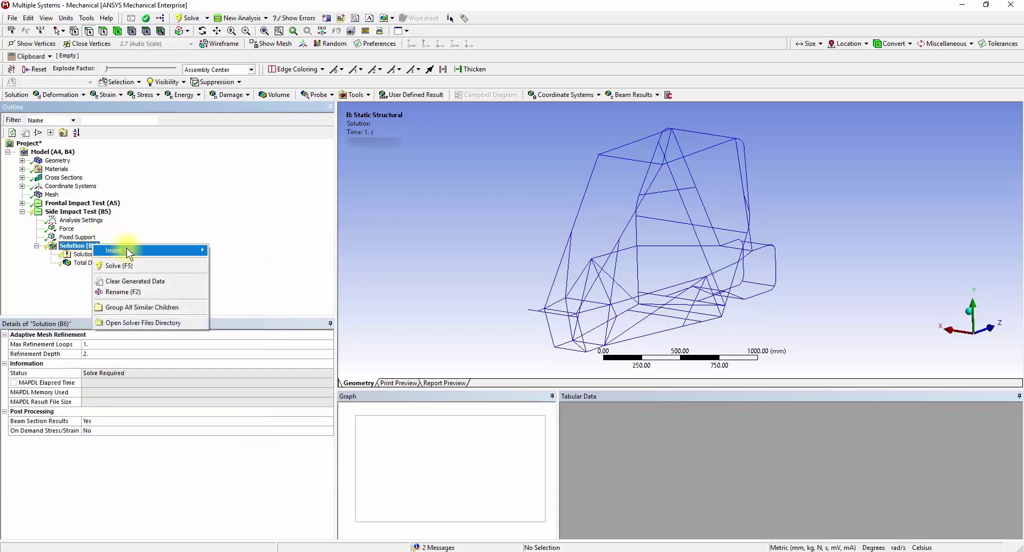
pyautogui.moveTo(128, 249)
pyautogui.moveTo(243, 272)
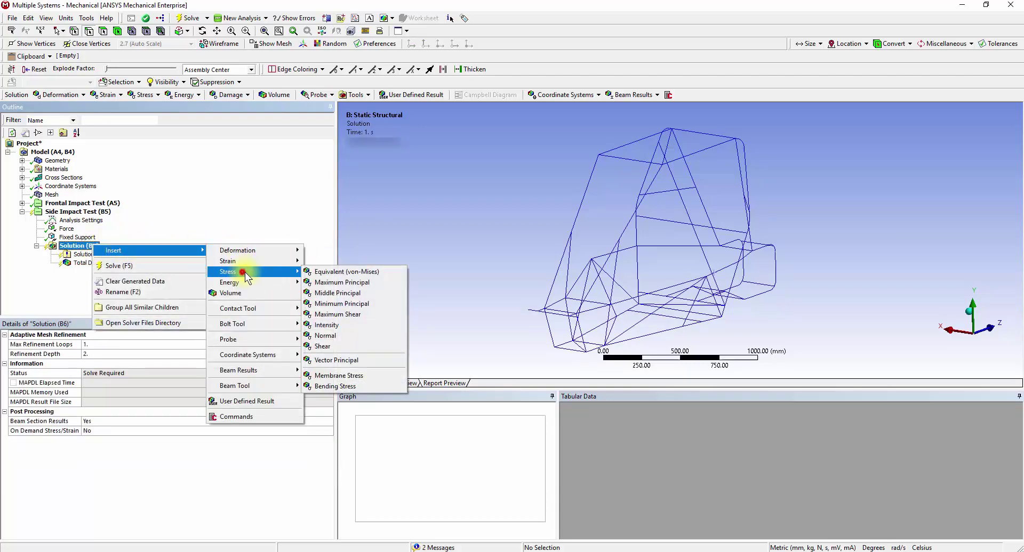
pyautogui.click(325, 269)
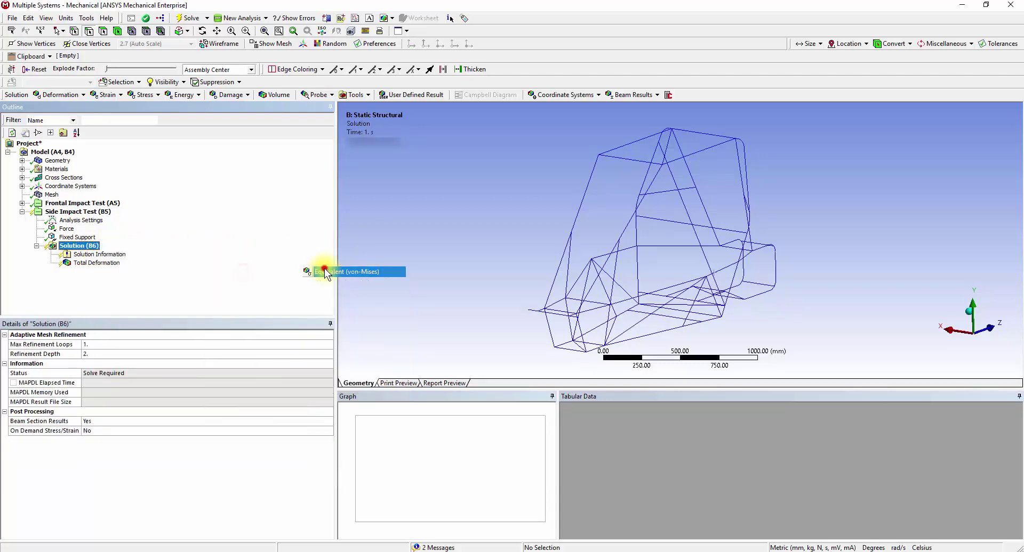
pyautogui.rightClick(93, 246)
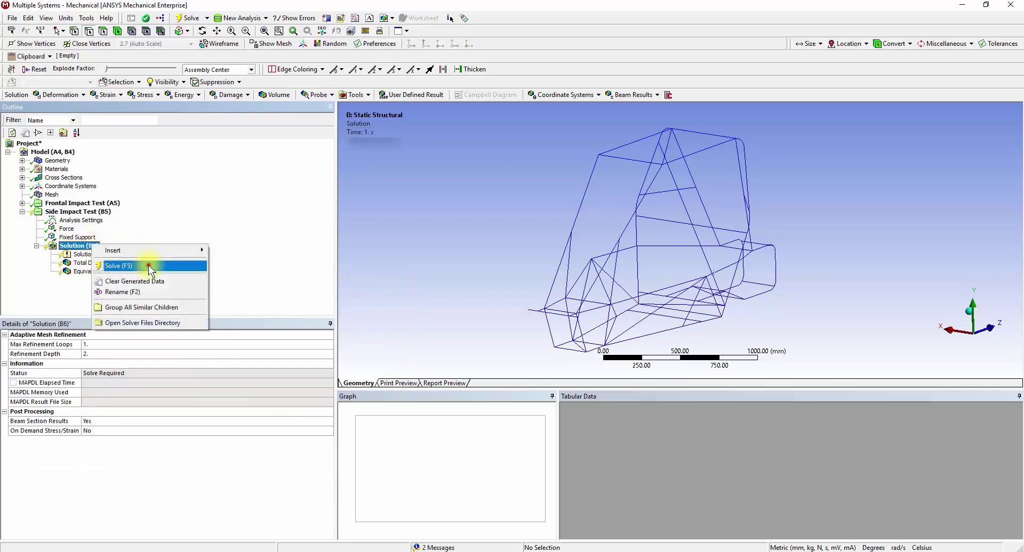
pyautogui.click(149, 264)
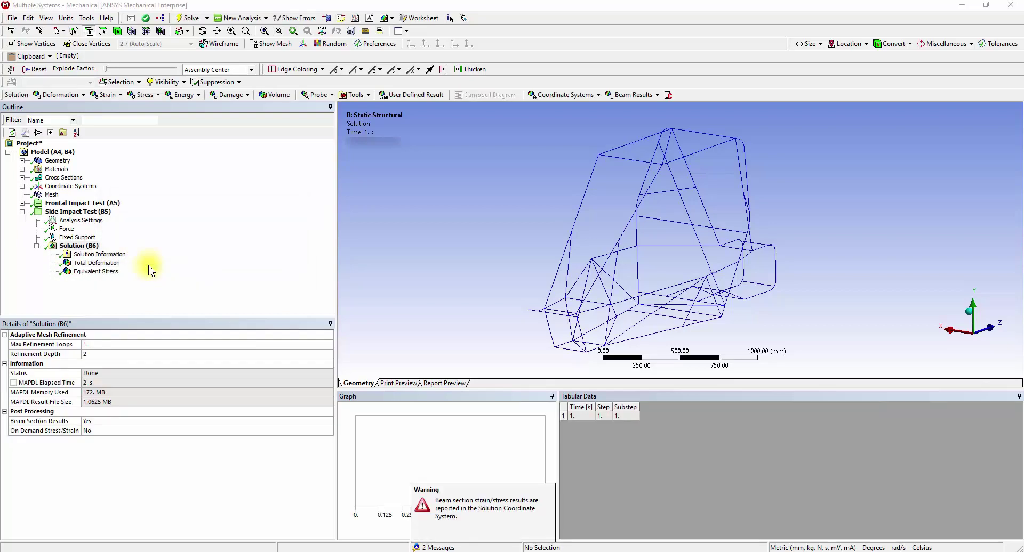
# Display the 8.263 mm Total Deformation contour from the -Z view and play then pause its animation
pyautogui.click(96, 263)
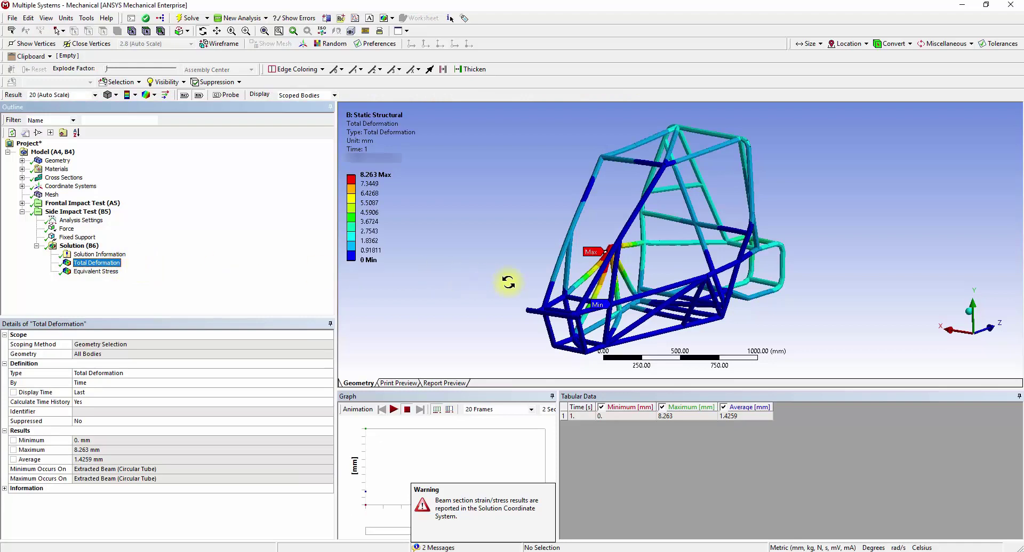
pyautogui.moveTo(562, 294); pyautogui.dragTo(567, 299)
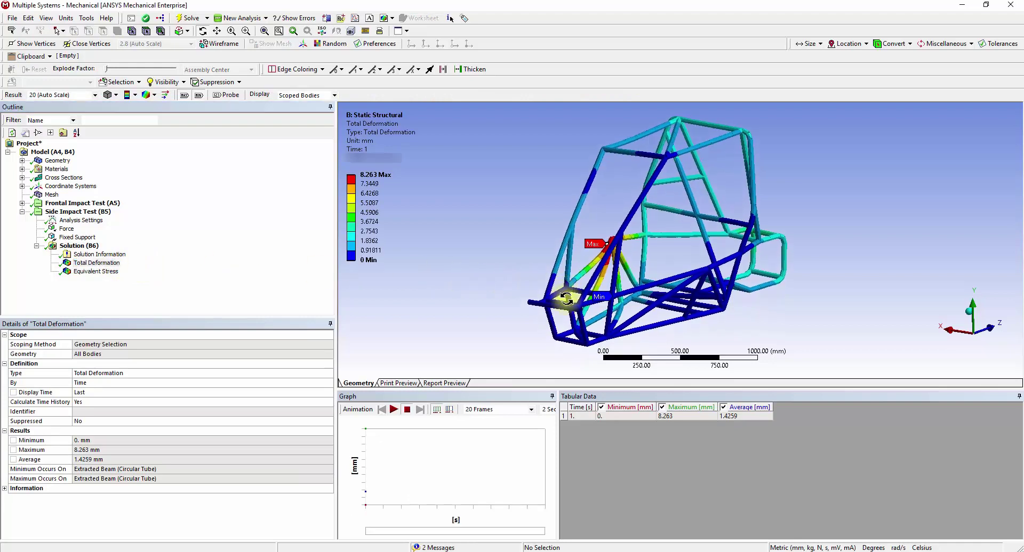
pyautogui.click(969, 340)
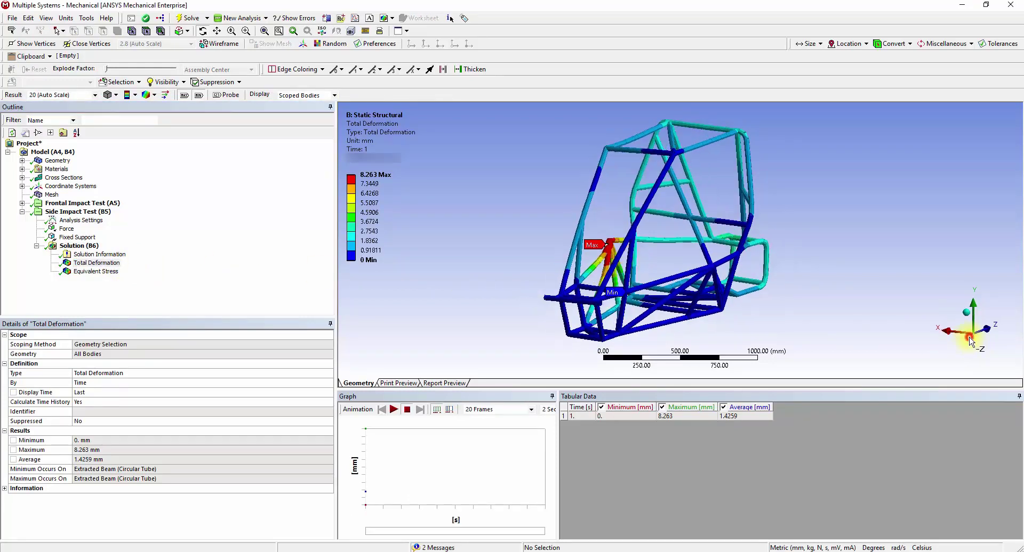
pyautogui.click(394, 409)
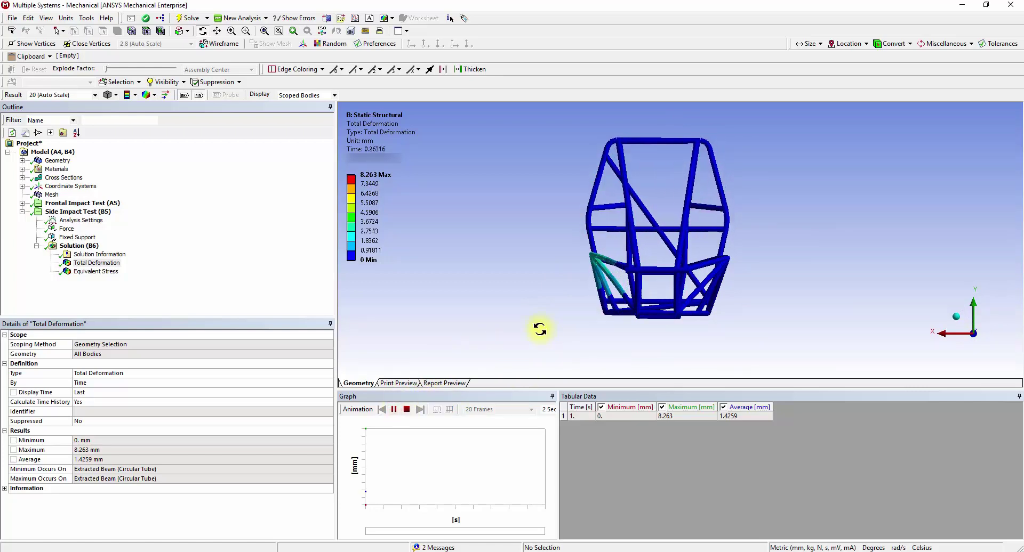
pyautogui.click(393, 409)
pyautogui.moveTo(530, 365); pyautogui.dragTo(490, 360)
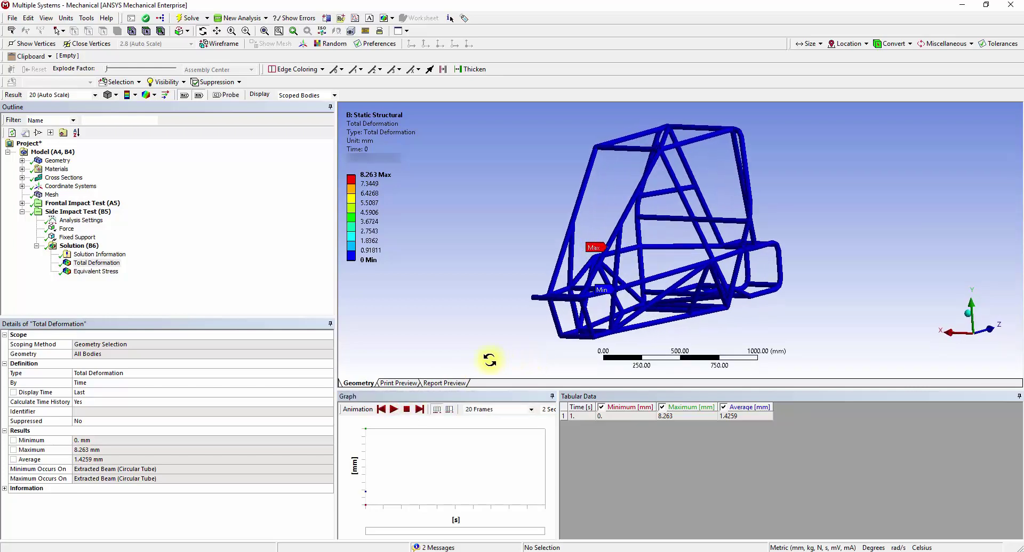
# Display the Equivalent Stress contour and zoom into the 430.35 MPa maximum-stress region
pyautogui.click(106, 272)
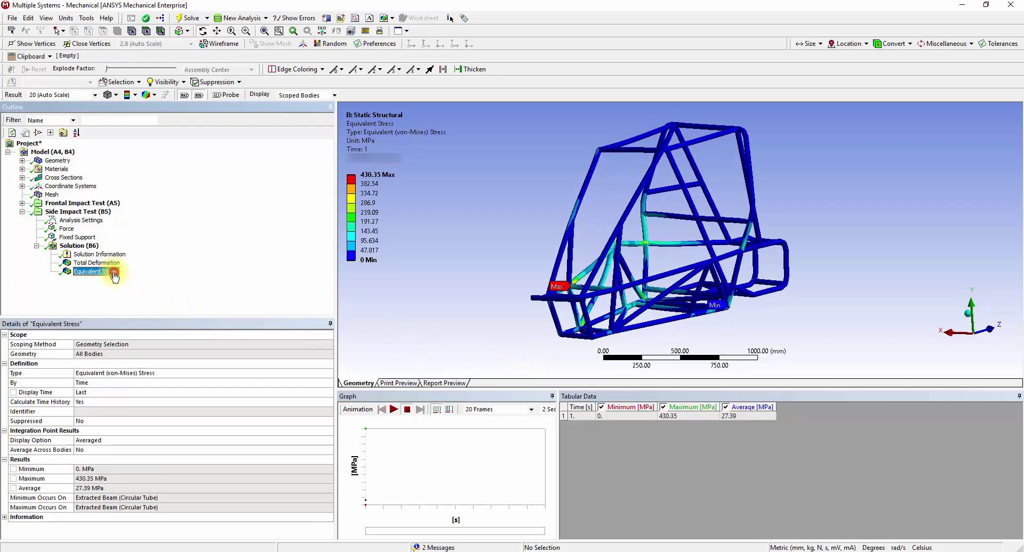
pyautogui.moveTo(484, 333); pyautogui.dragTo(687, 339)
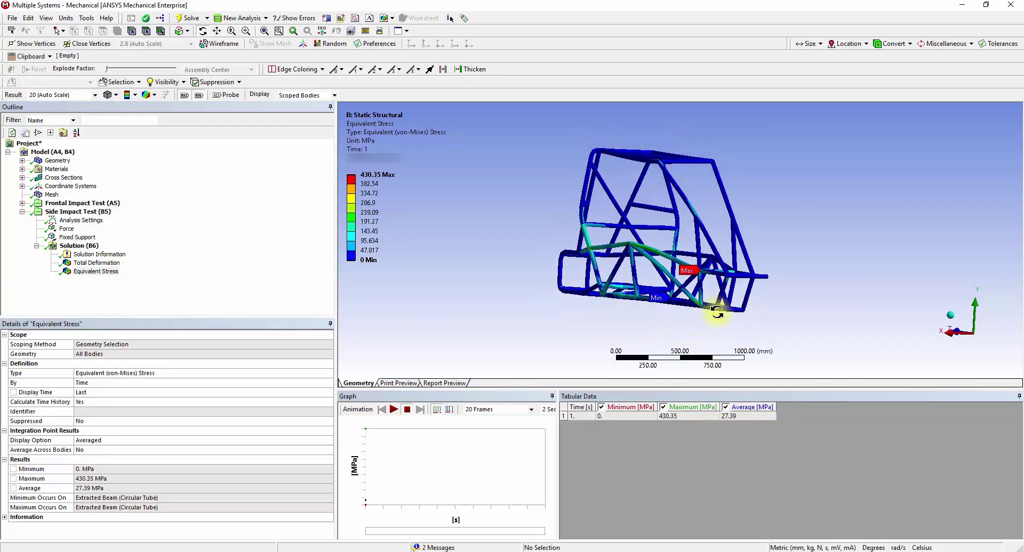
pyautogui.scroll(5, 717, 313)
pyautogui.scroll(3, 721, 312)
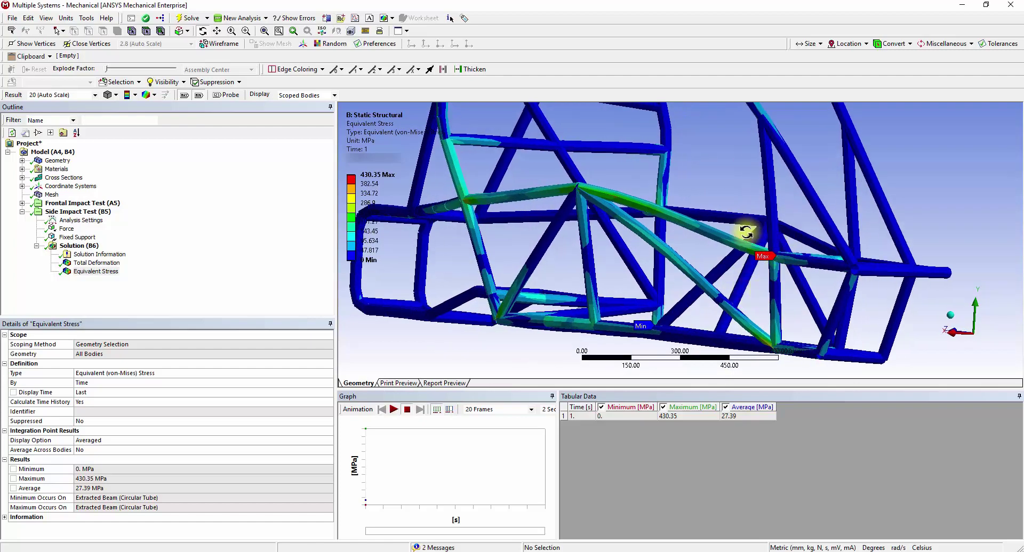
pyautogui.scroll(1, 787, 261)
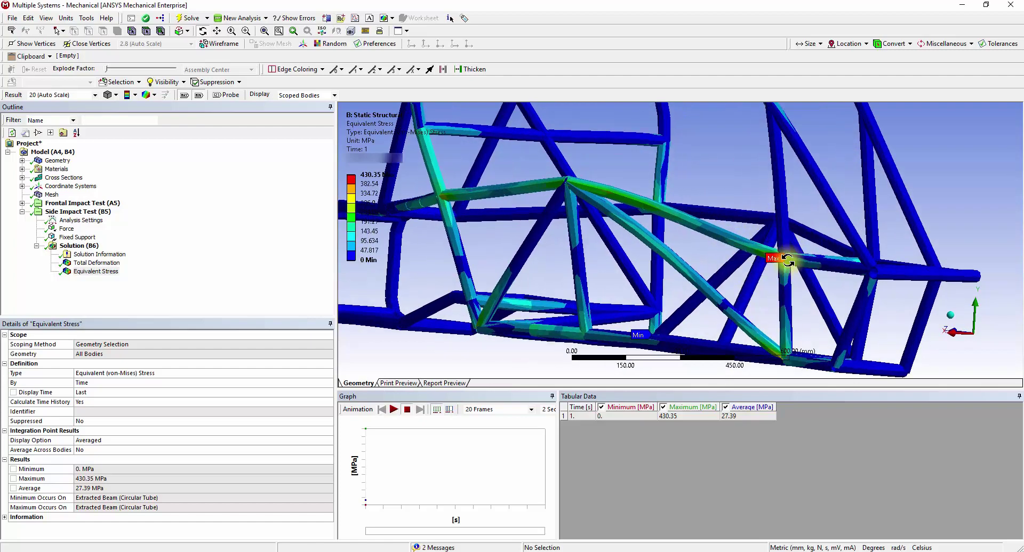